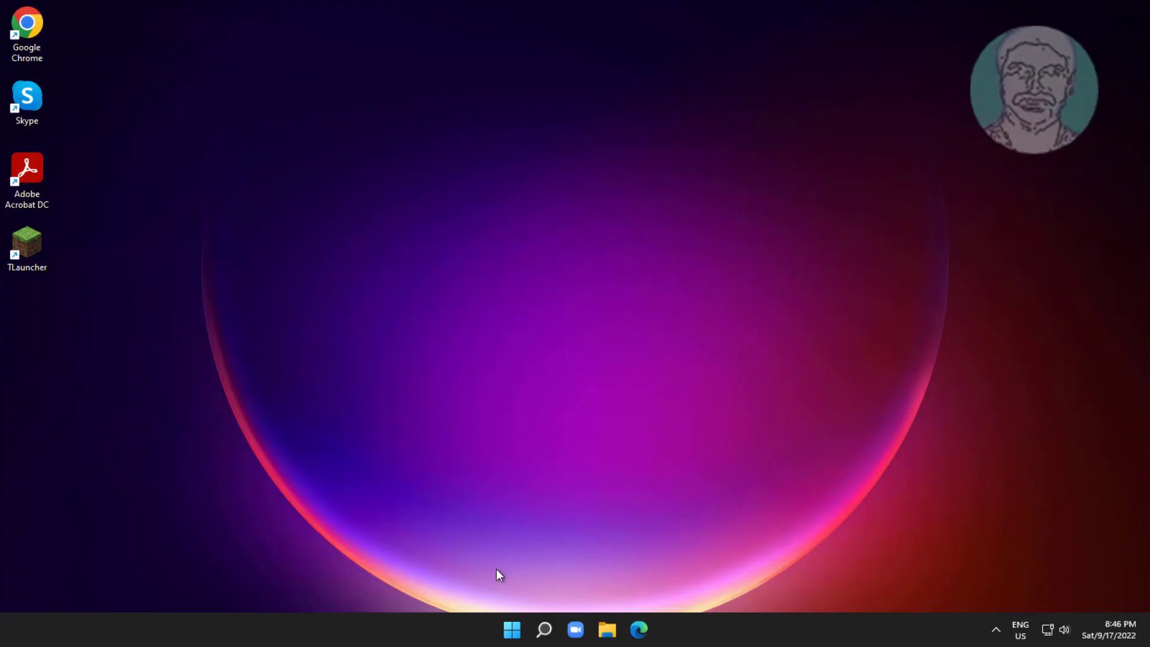
Run Network reset from Settings' Advanced network settings and confirm resetting all adapters.
left_click(510, 629)
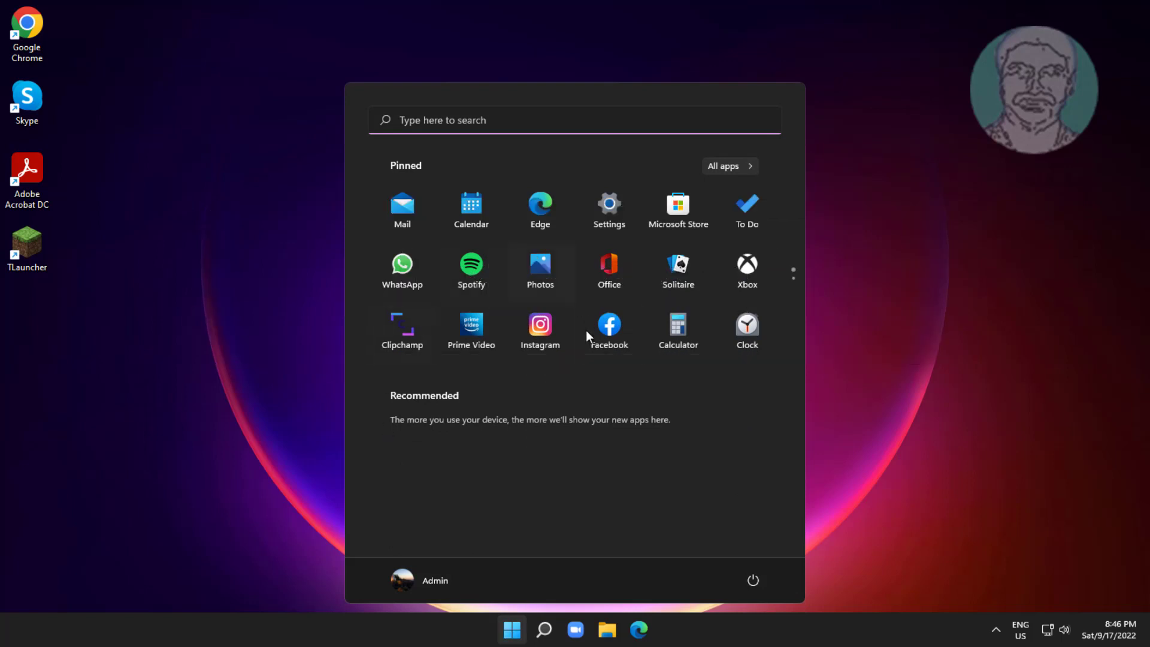
left_click(602, 222)
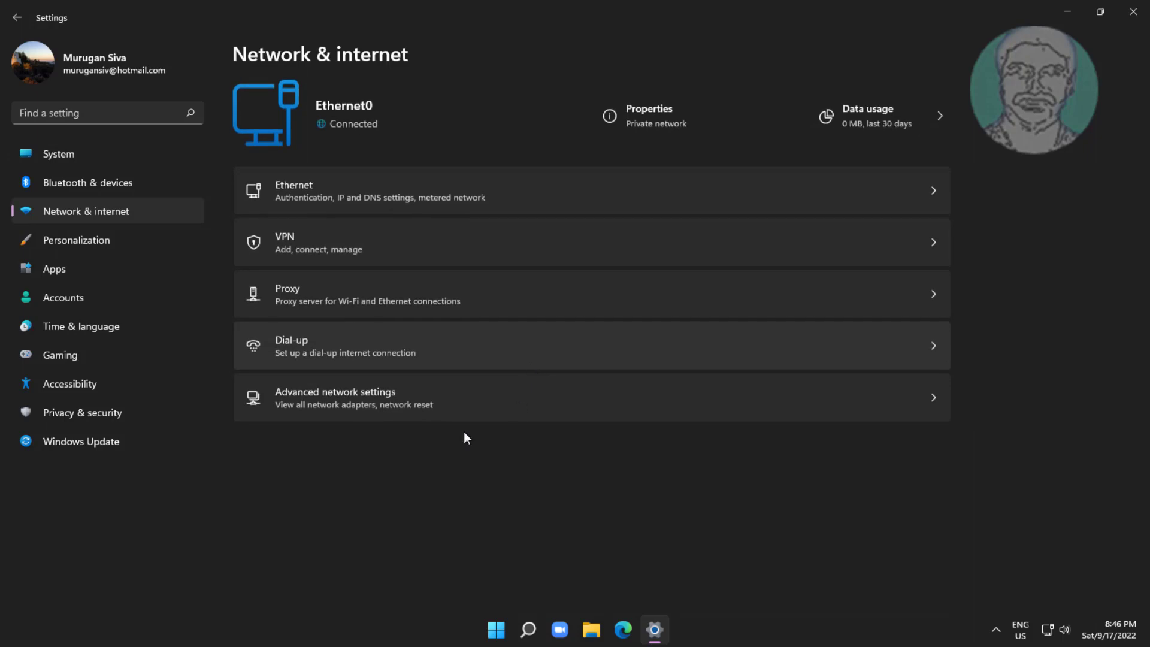
left_click(361, 391)
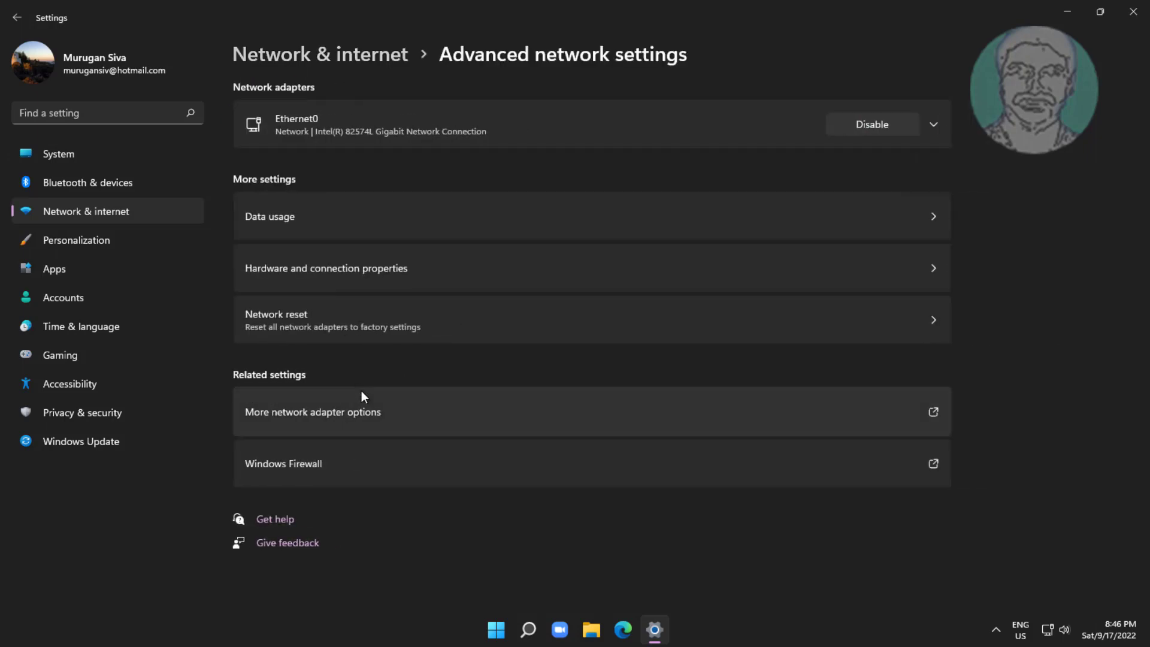
left_click(360, 324)
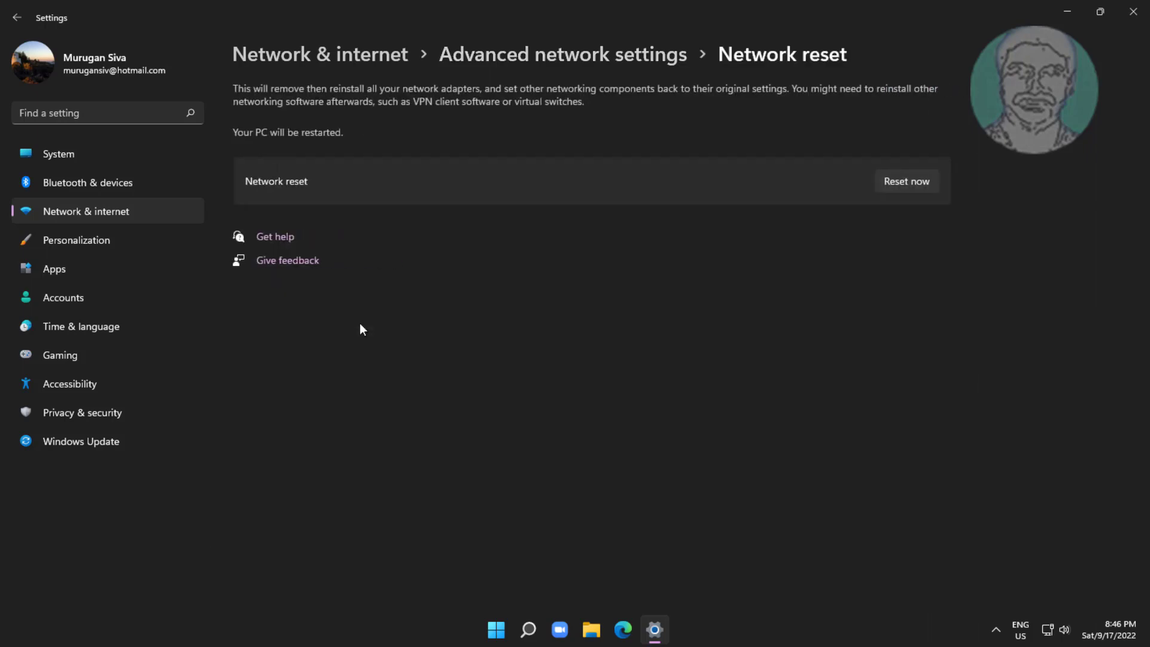
left_click(906, 180)
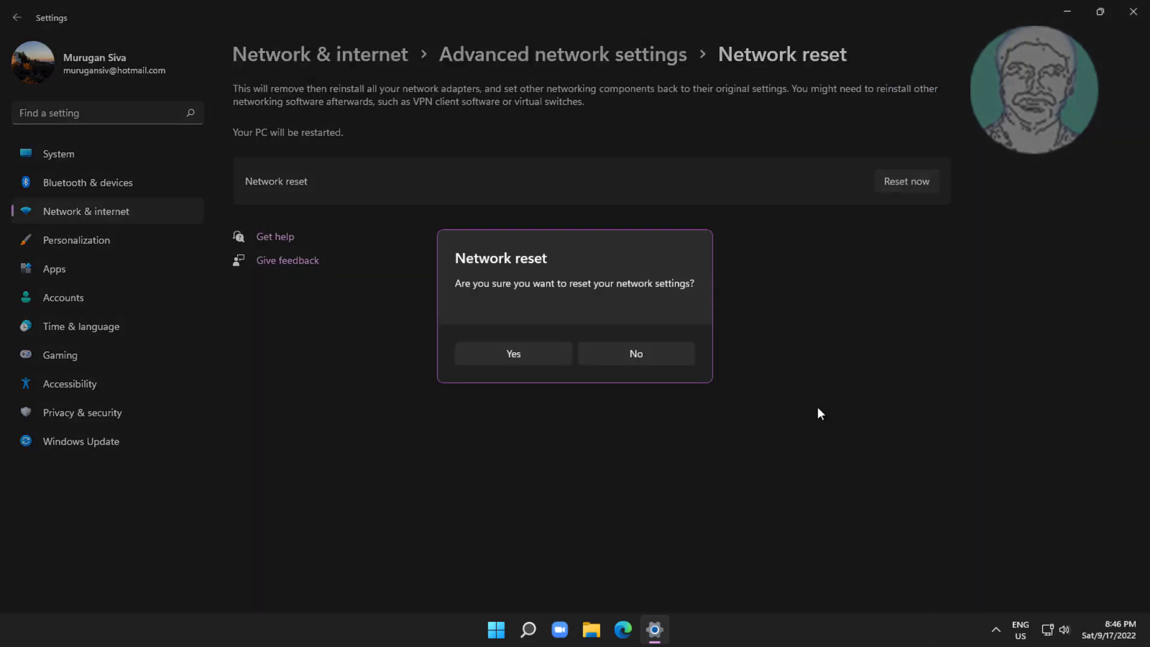
left_click(492, 353)
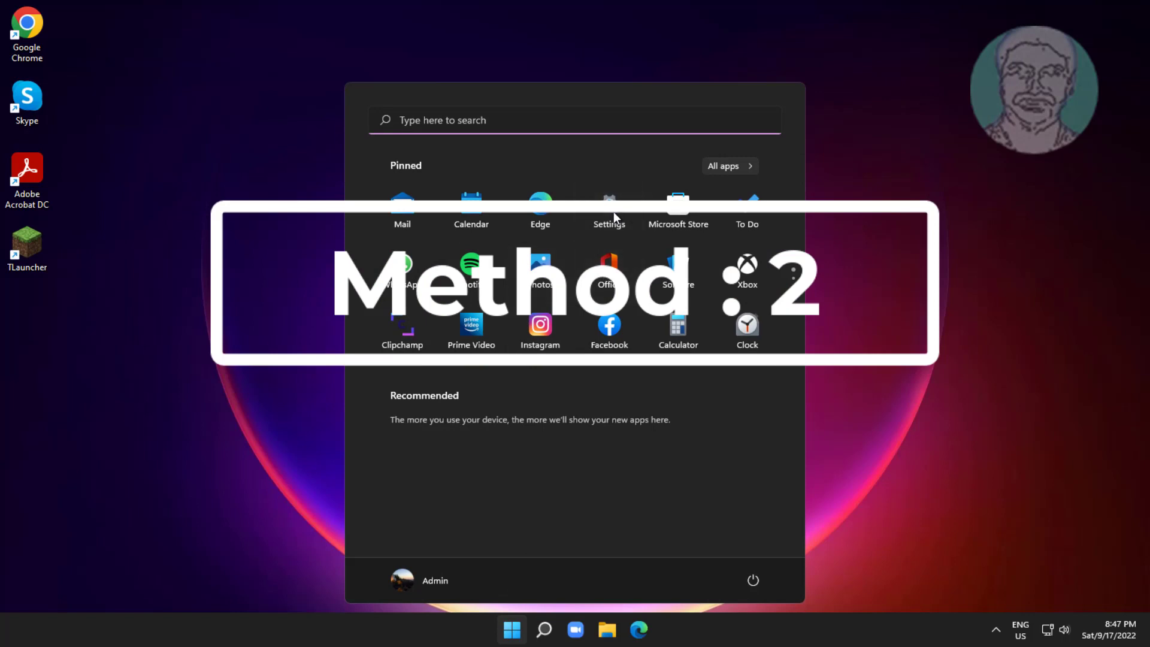
Run Check for updates on the Windows Update page and confirm the PC is up to date.
left_click(609, 207)
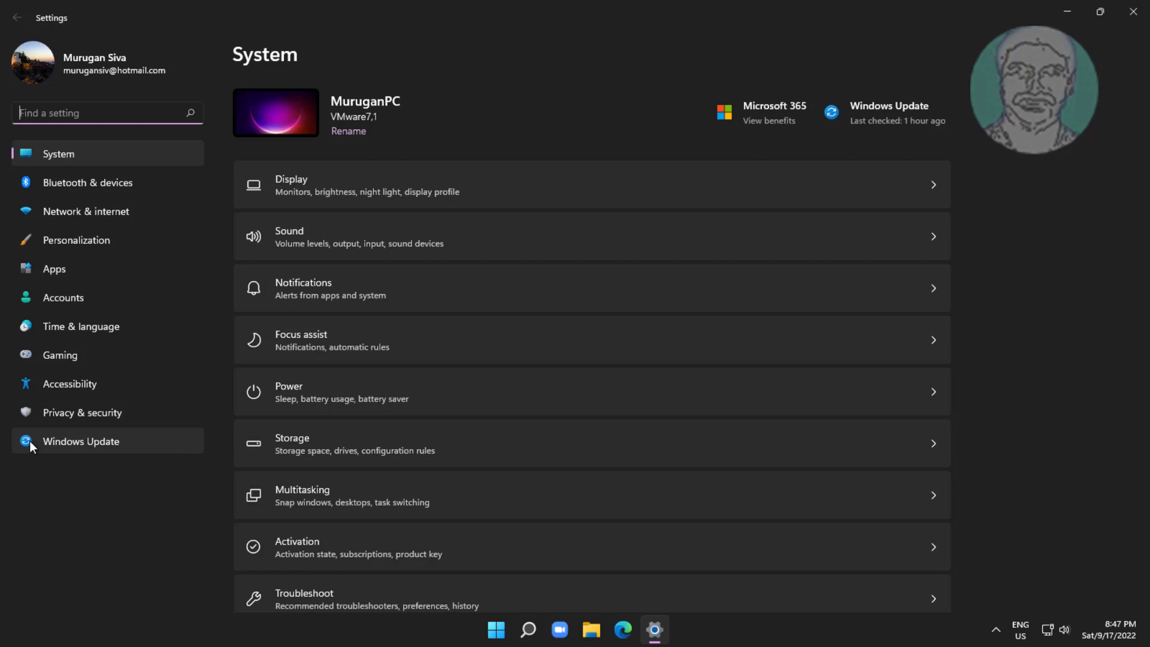
left_click(53, 444)
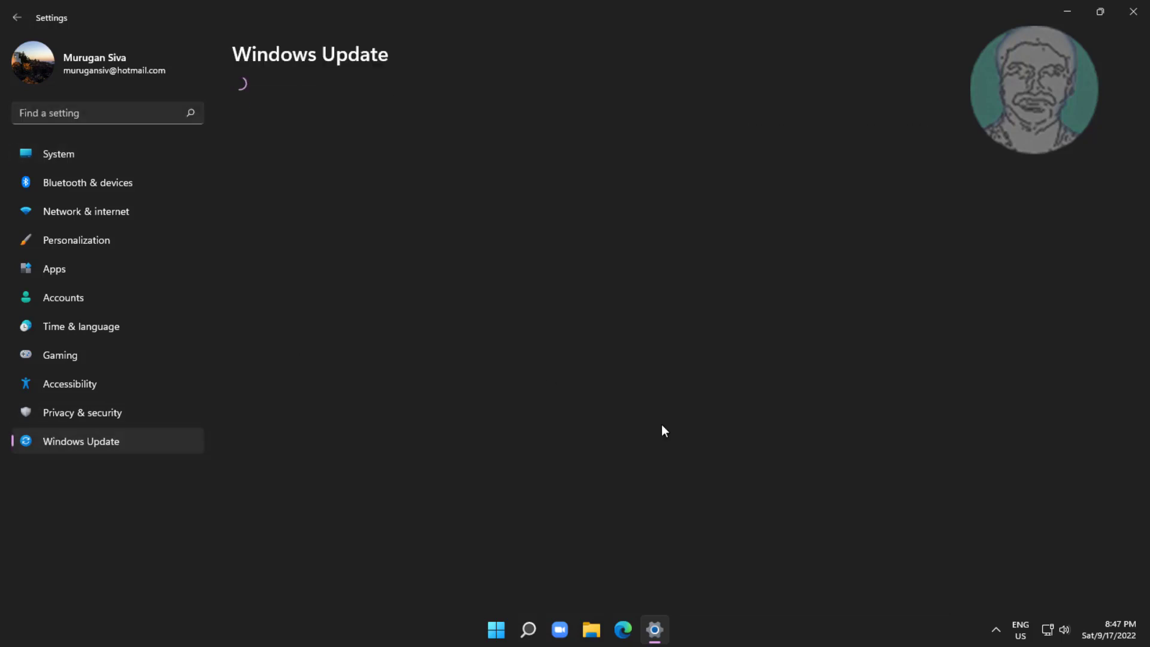
left_click(920, 128)
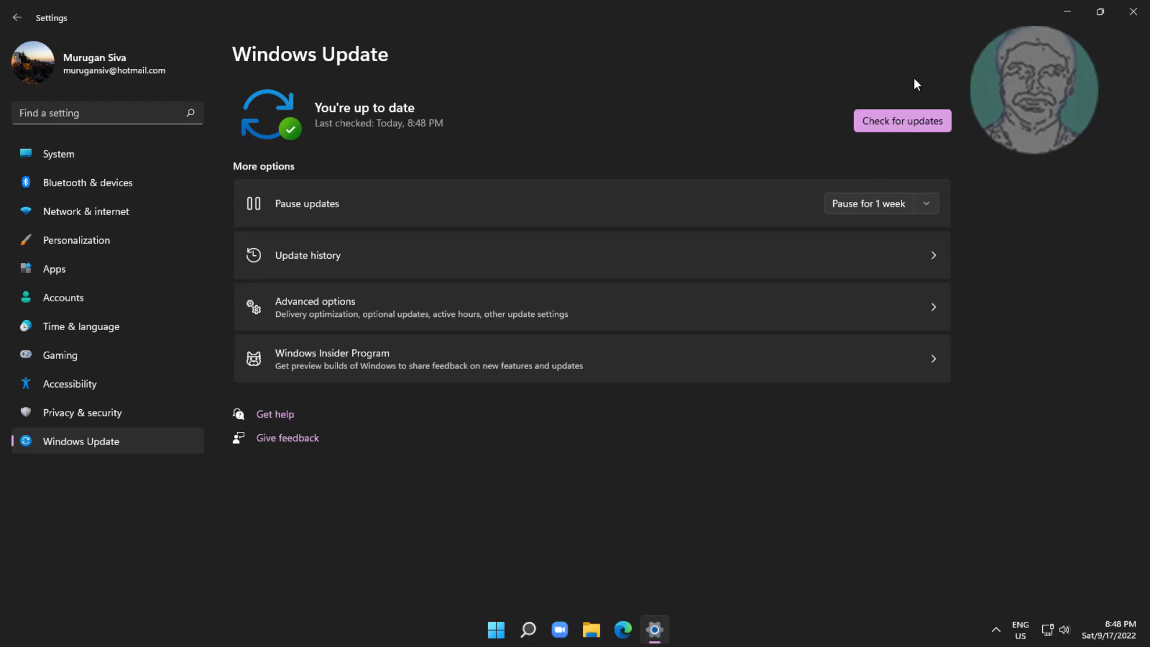
Close Settings, open Device Manager from the Win+X menu and expand Network adapters.
left_click(1131, 18)
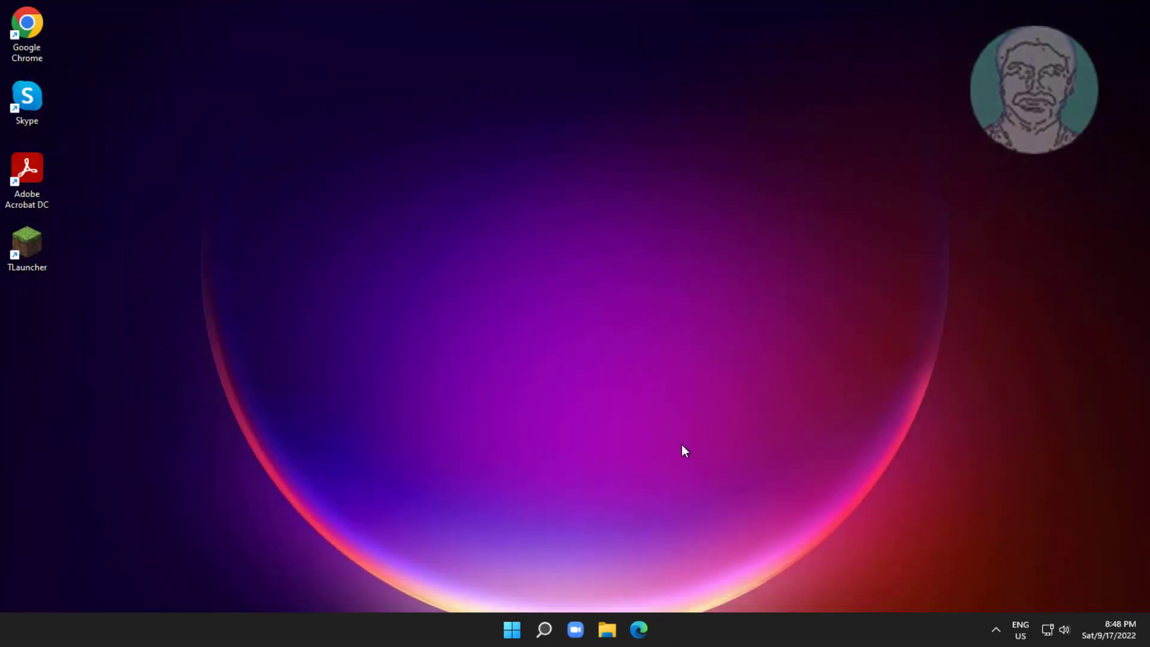
right_click(519, 629)
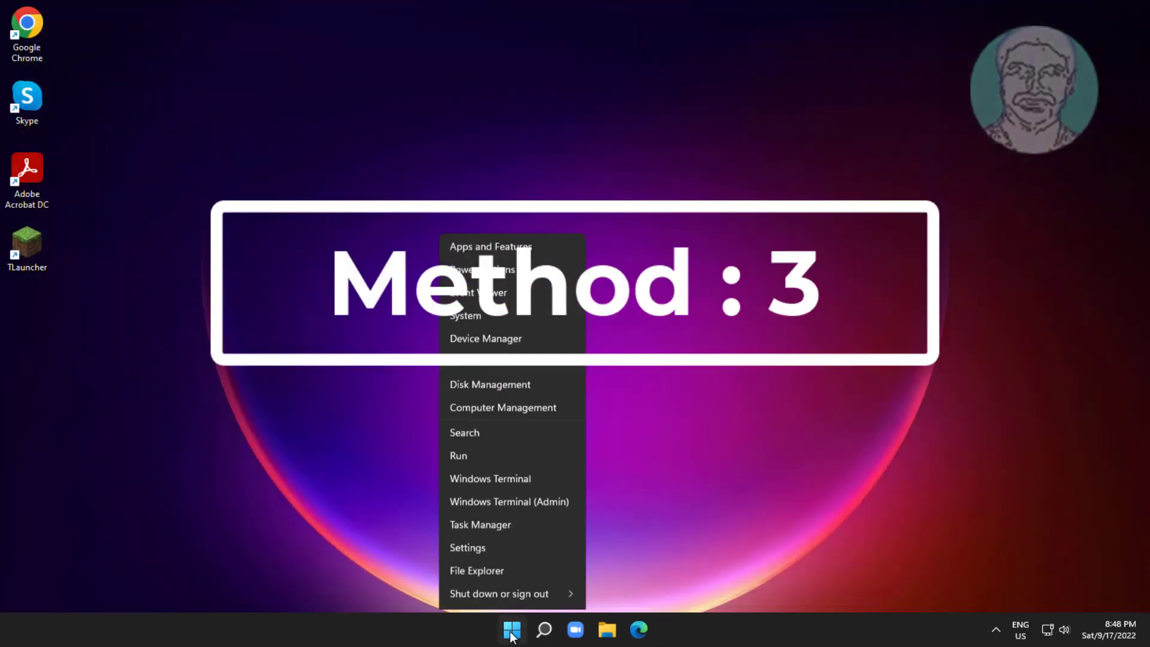
left_click(507, 316)
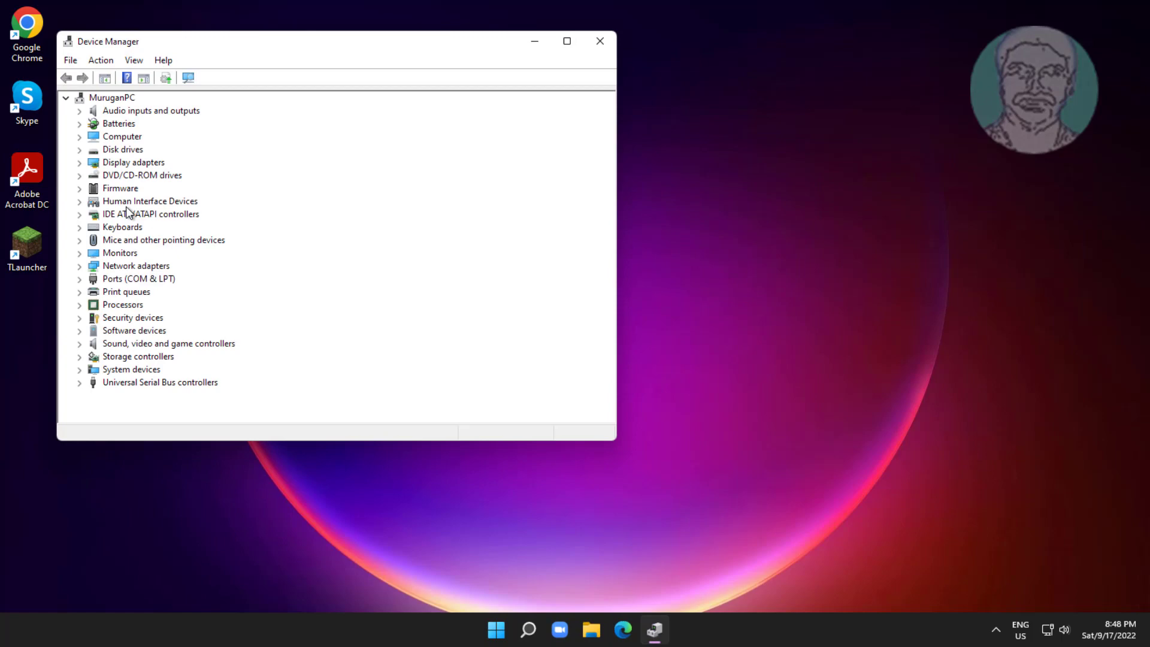
left_click(137, 266)
left_click(80, 268)
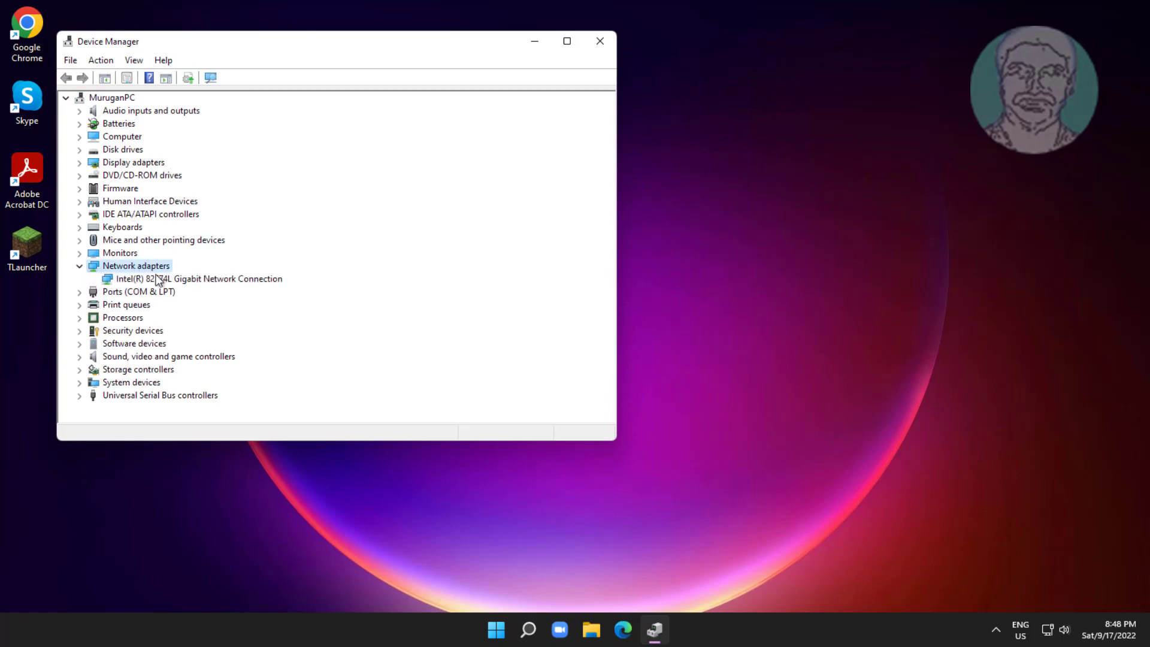
left_click(243, 282)
Reinstall the Intel(R) 82574L Gigabit Network Connection driver from the on-computer list, then close Device Manager.
right_click(274, 282)
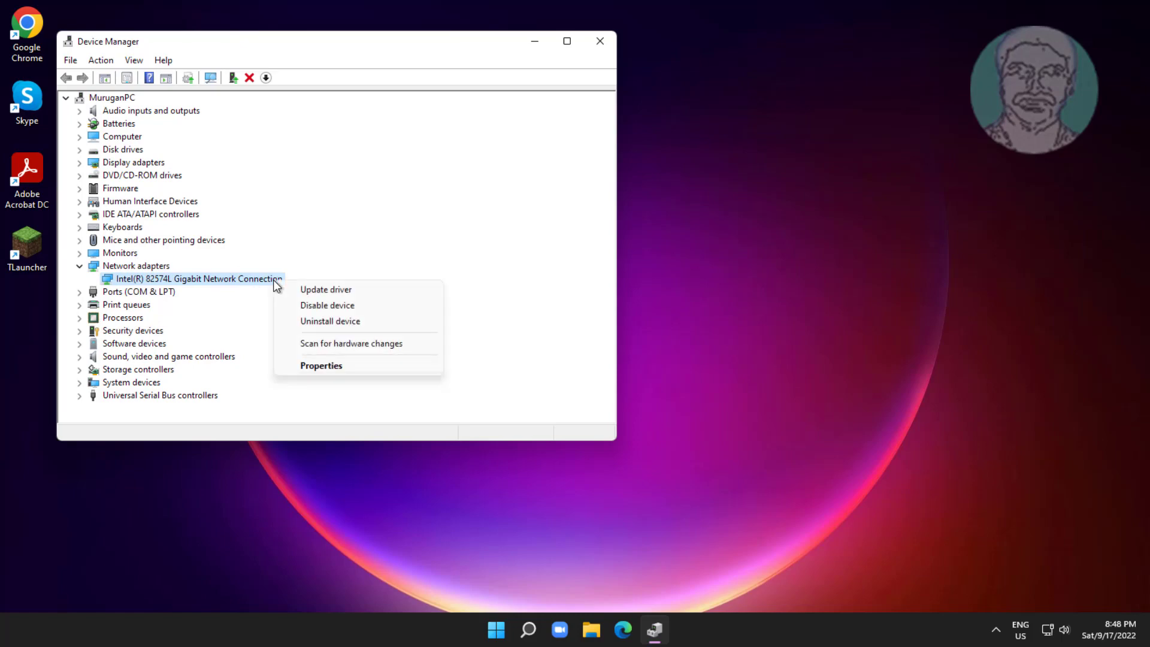
left_click(351, 290)
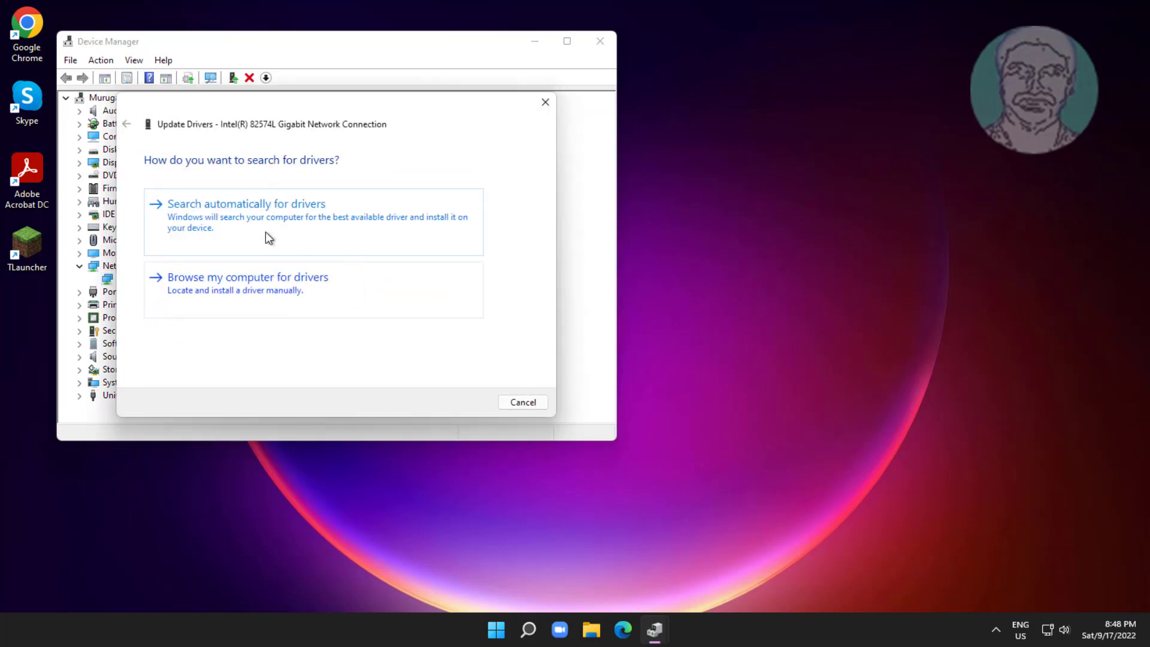
left_click(268, 282)
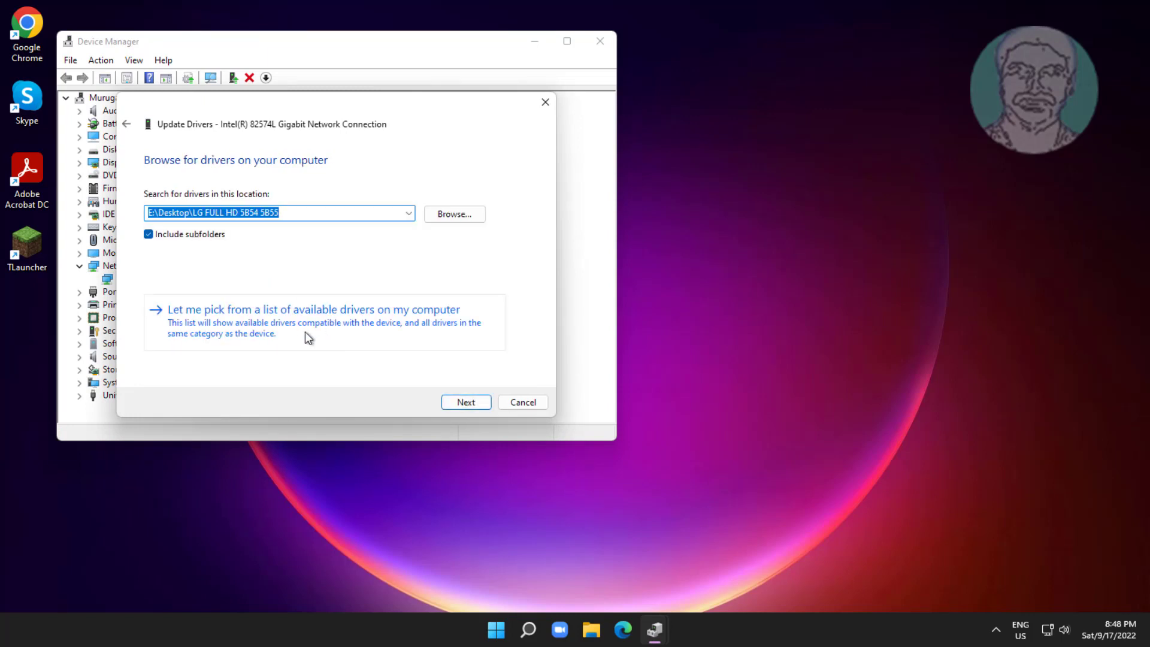
left_click(280, 322)
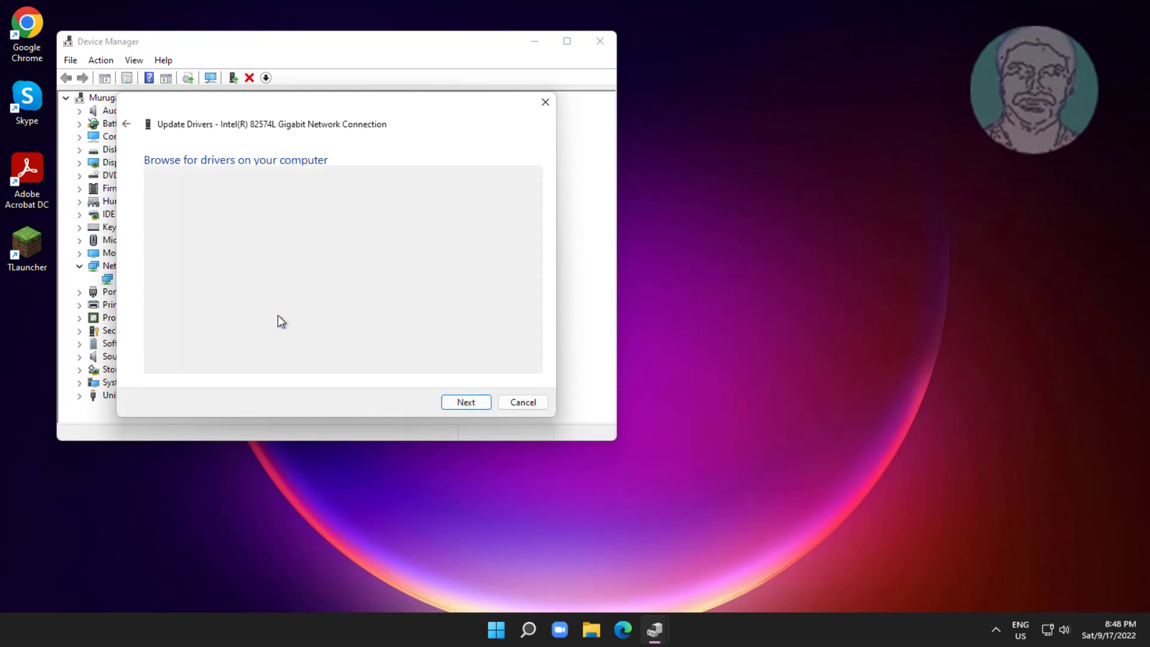
left_click(242, 283)
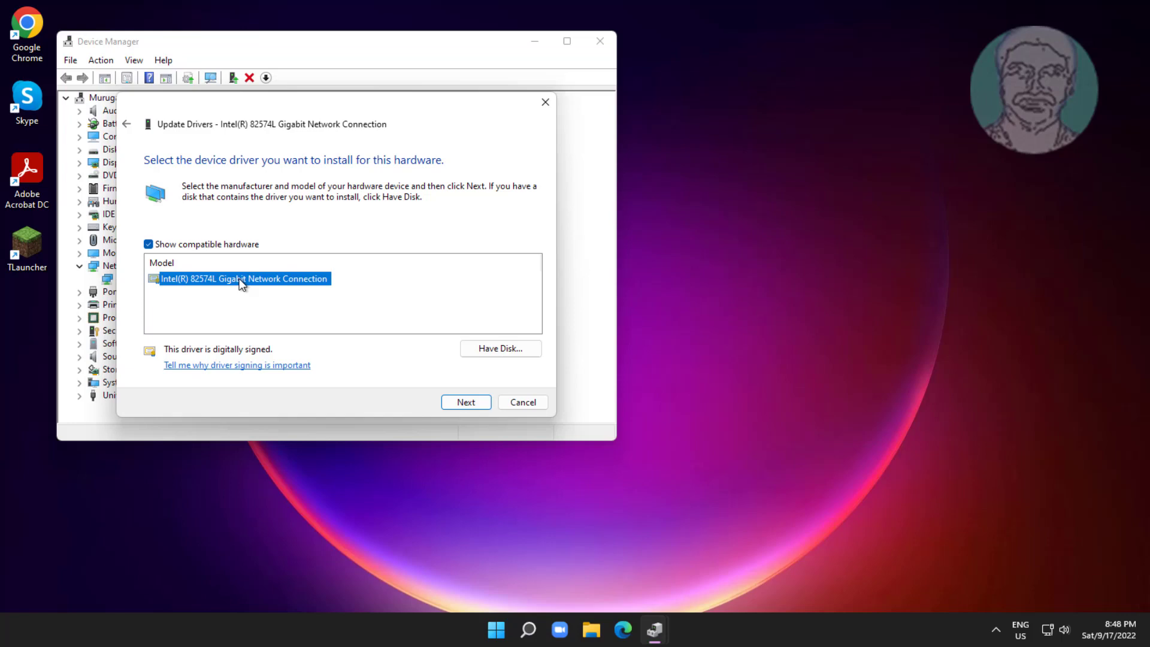
left_click(451, 403)
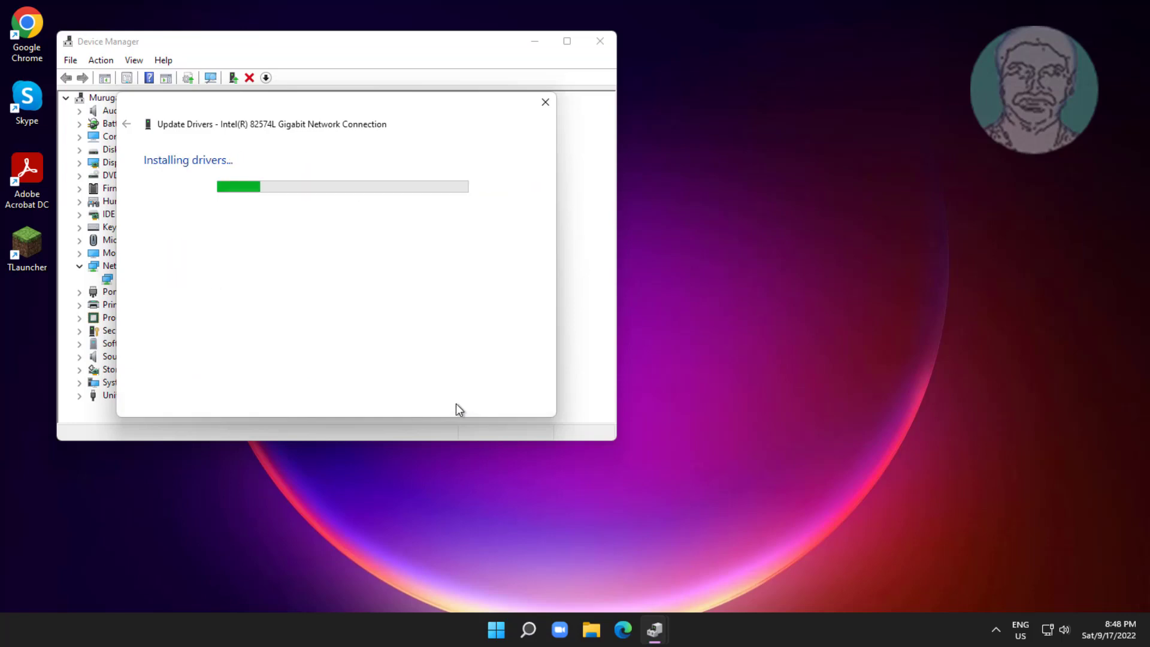
left_click(517, 403)
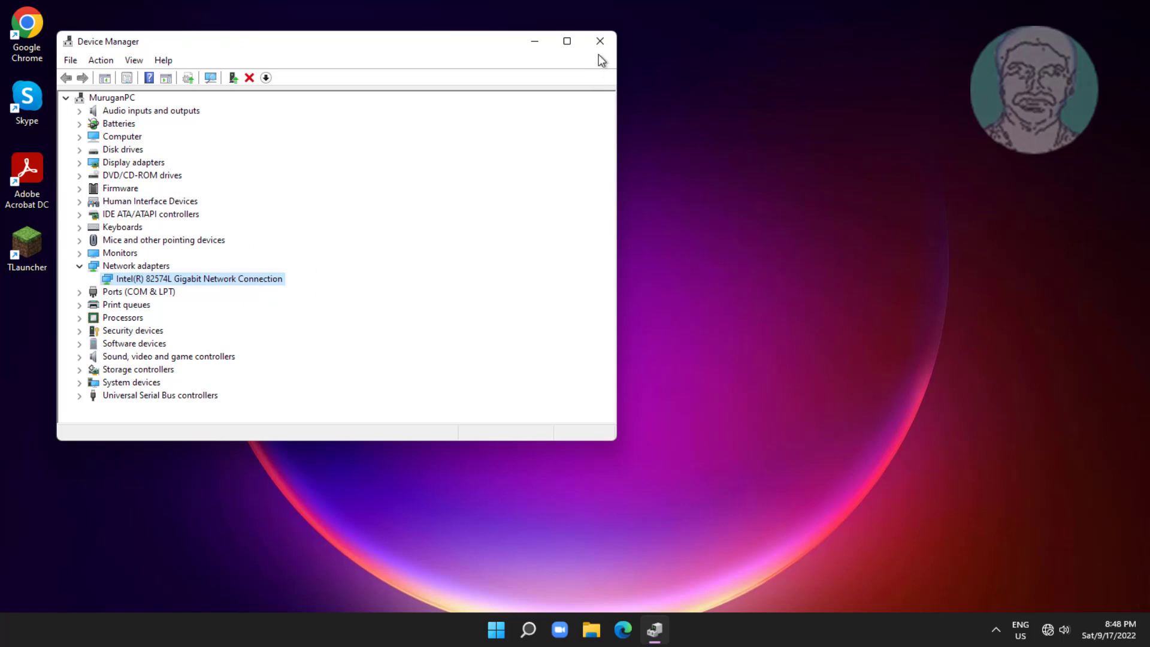
left_click(604, 39)
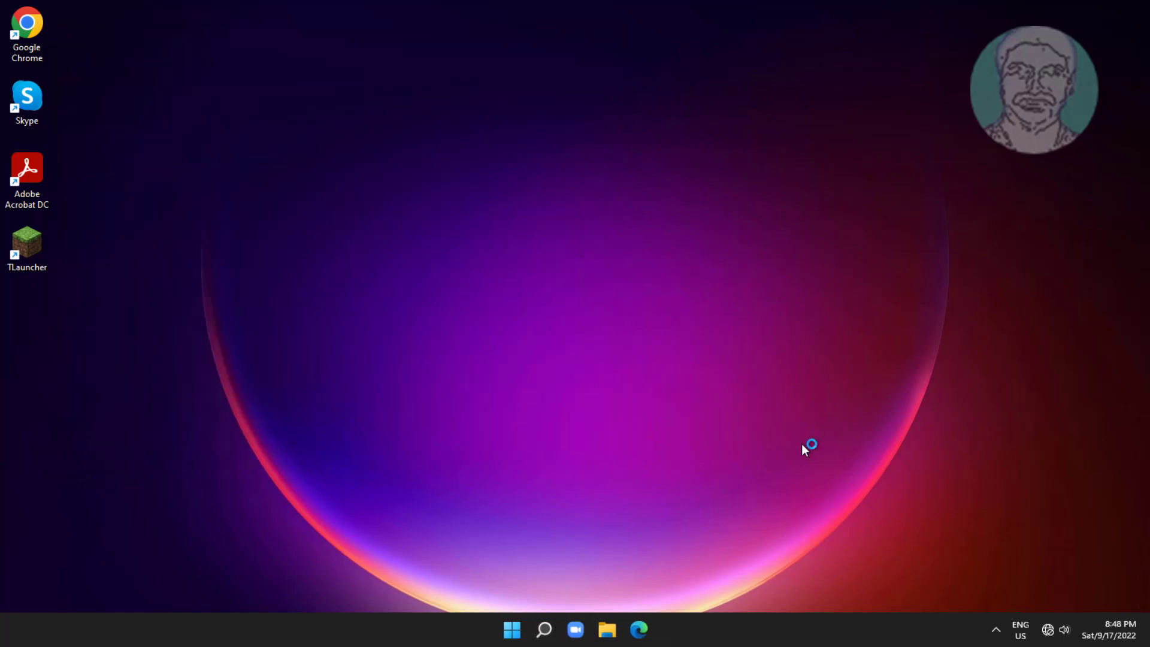
Reopen Device Manager and expand the Network adapters category.
right_click(512, 630)
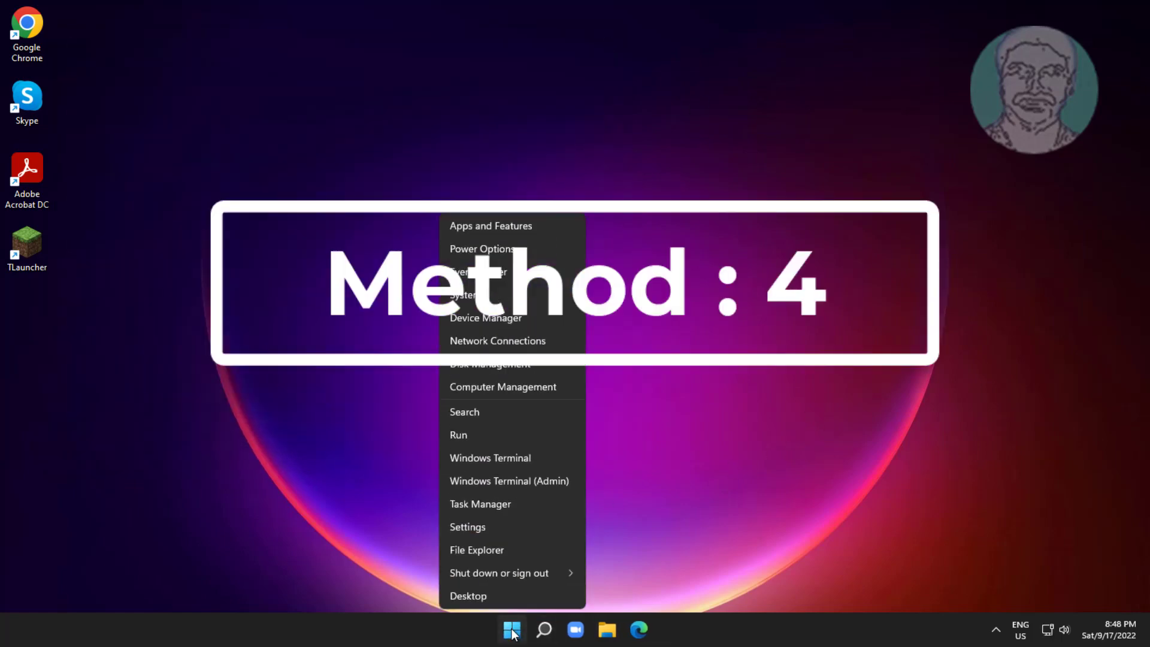
left_click(516, 323)
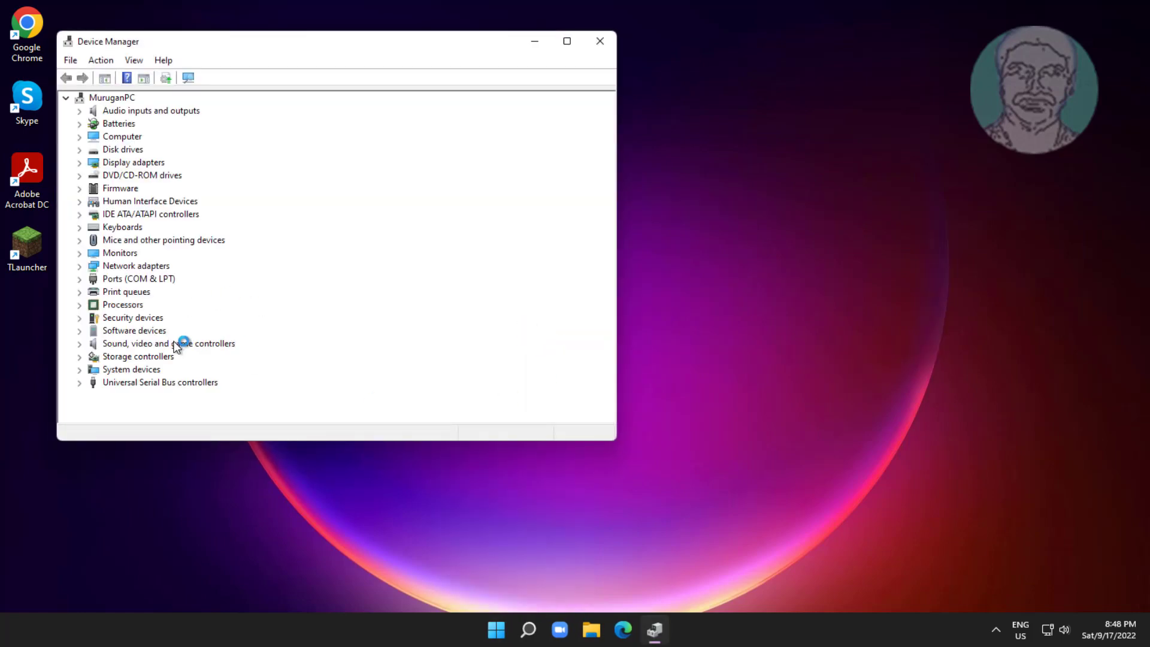
left_click(145, 266)
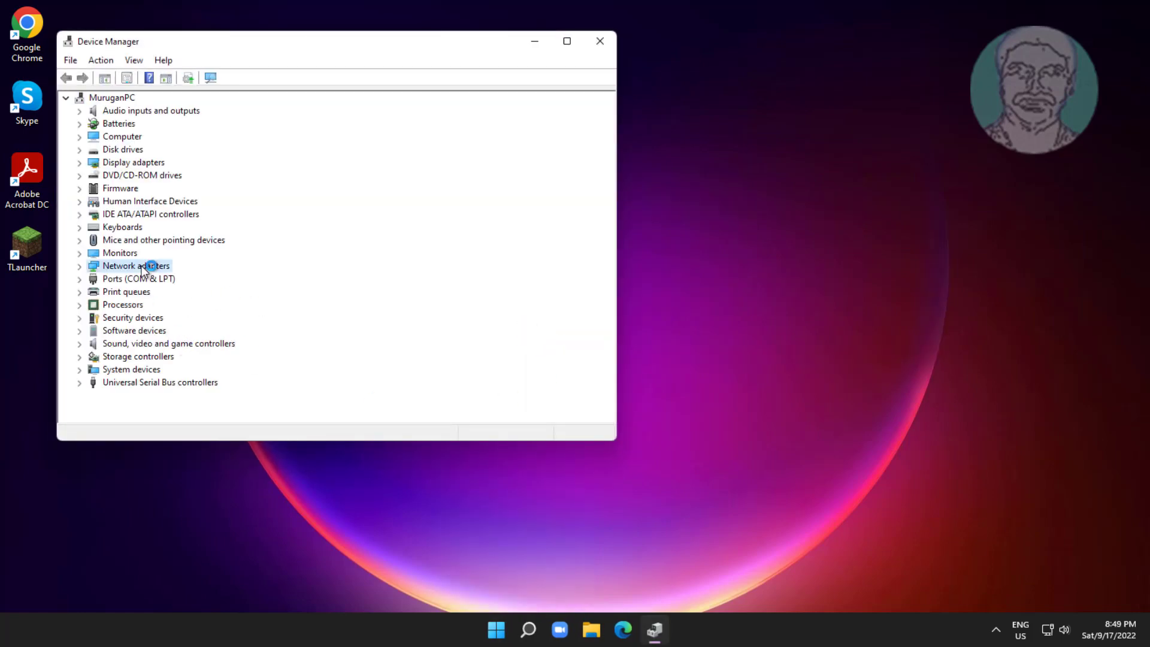
left_click(79, 266)
Uninstall the Intel adapter, scan for hardware changes to reinstall it, and close Device Manager.
left_click(214, 279)
right_click(237, 278)
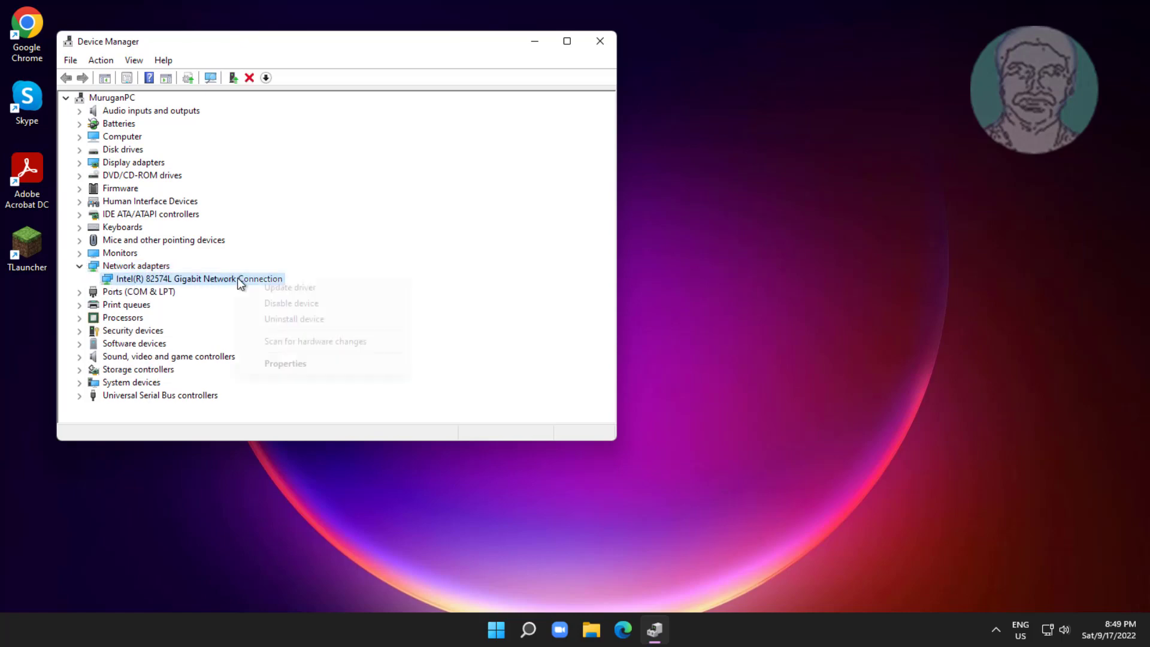
left_click(313, 319)
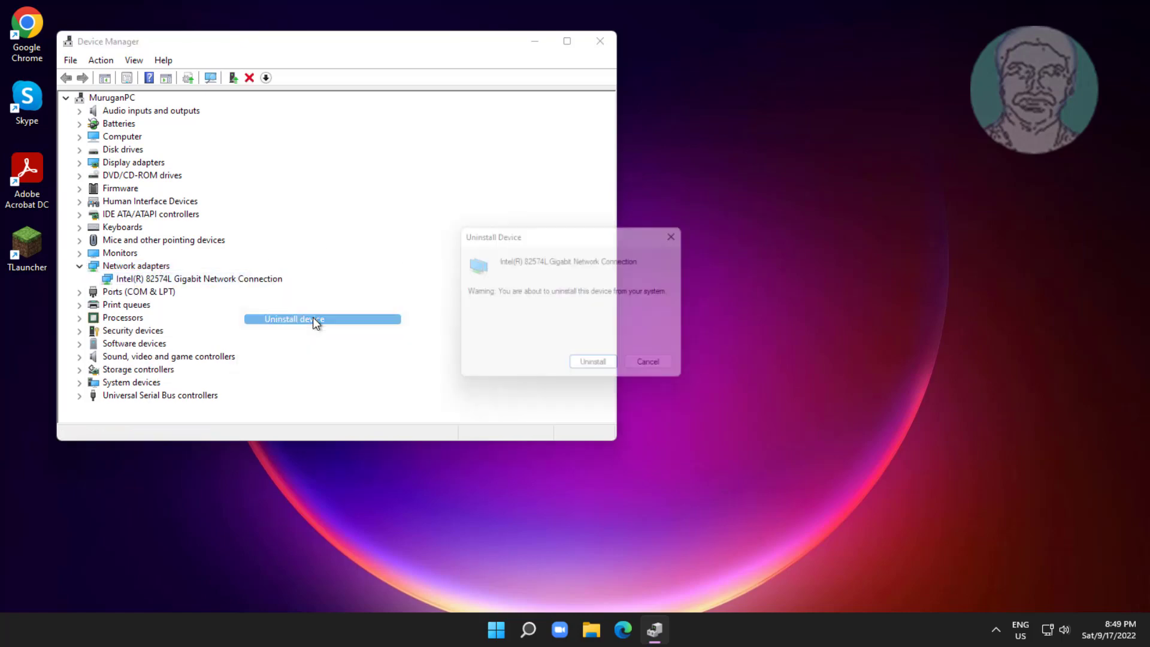
left_click(585, 369)
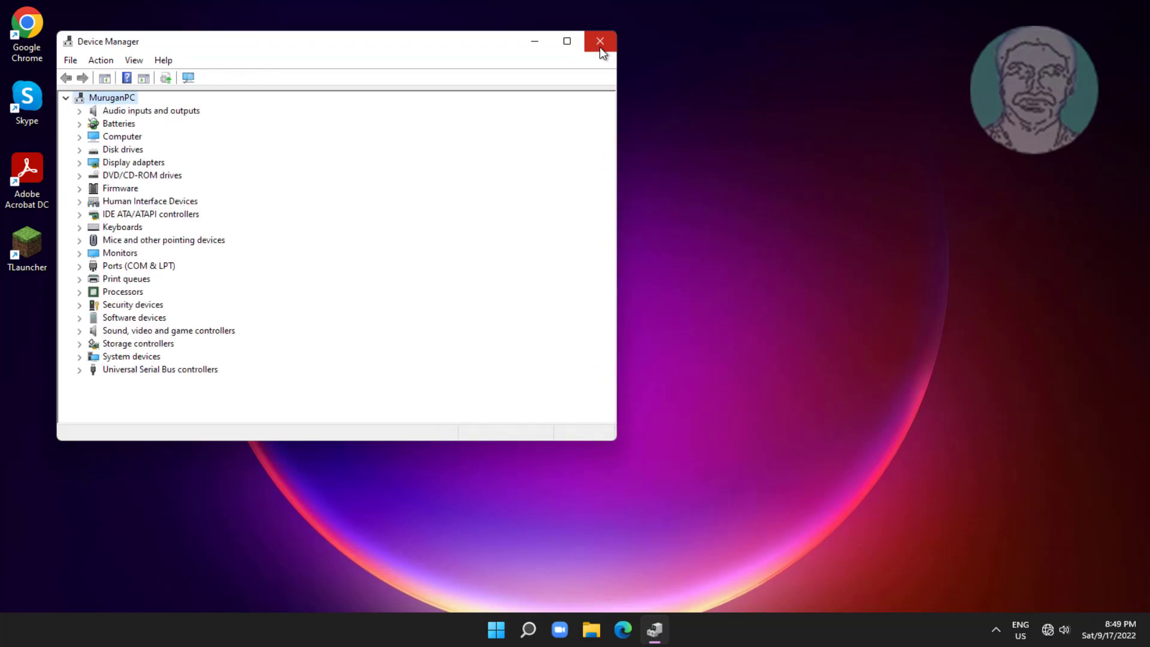
left_click(188, 78)
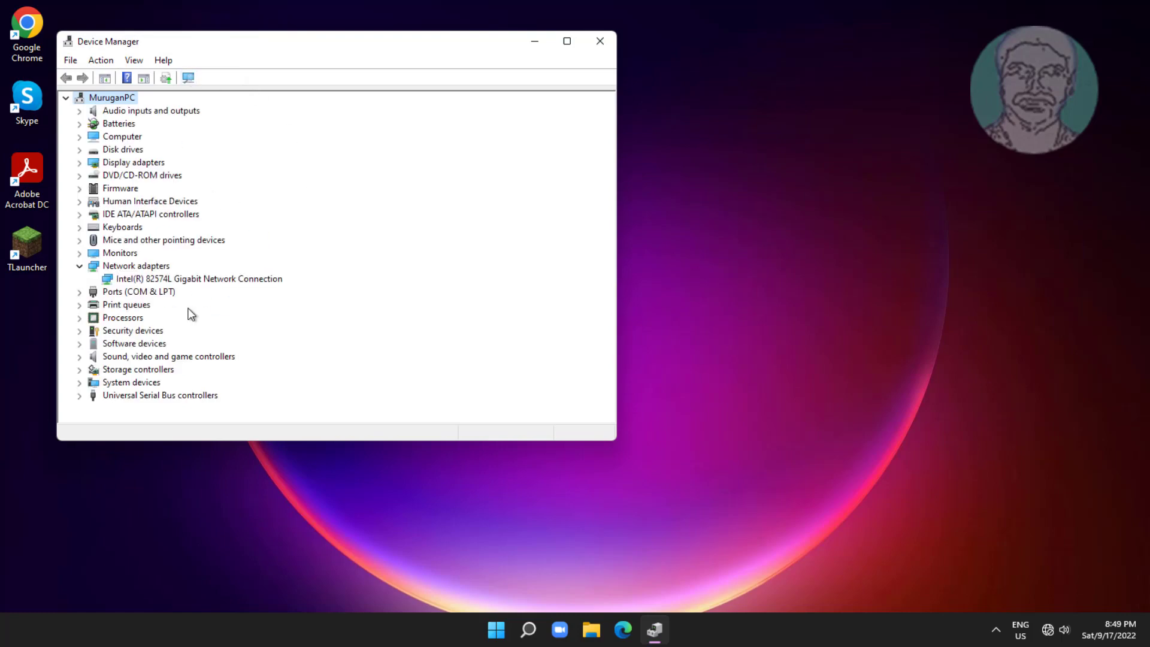
left_click(604, 40)
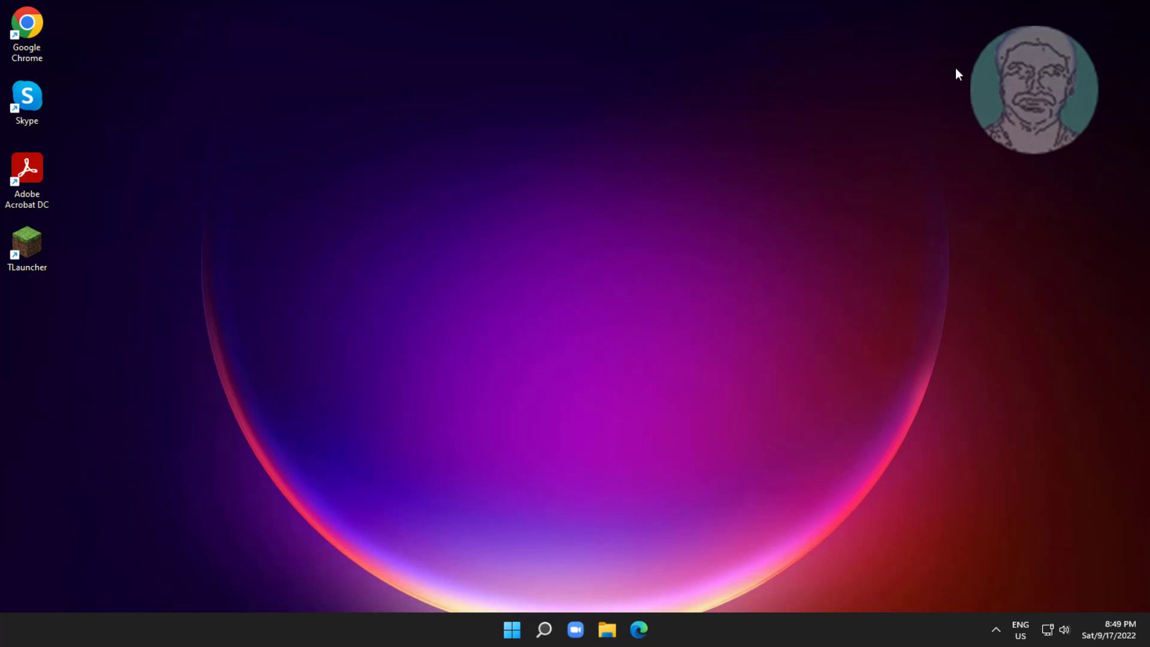
Launch Command Prompt as administrator from a 'cmd' search.
left_click(544, 629)
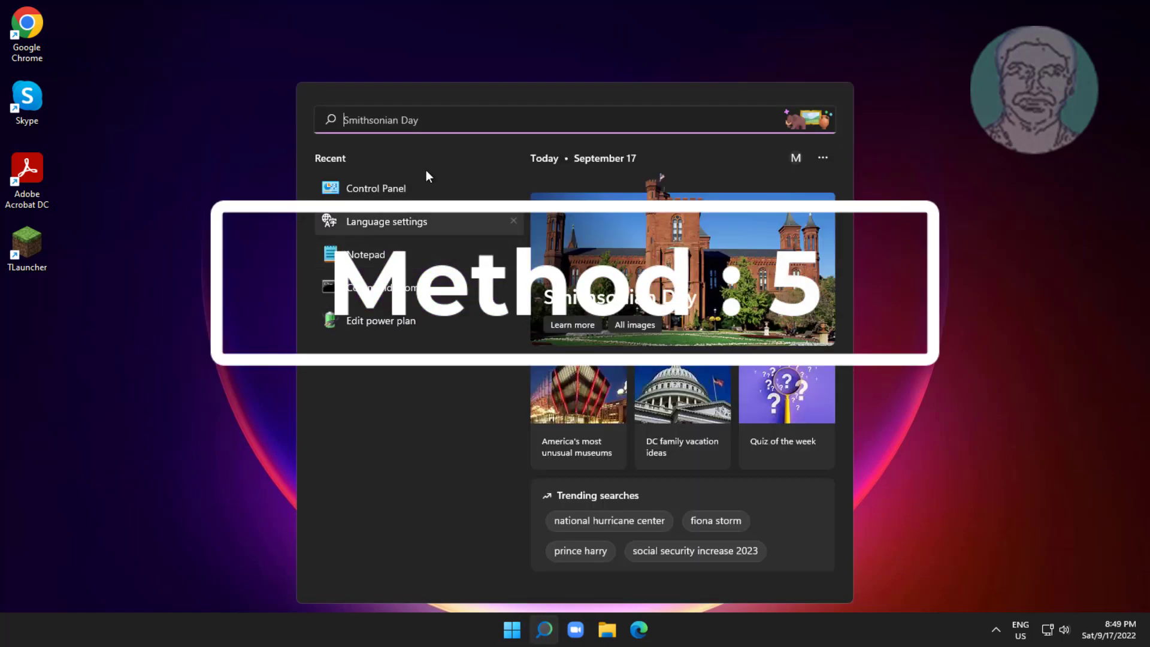
type("cmd")
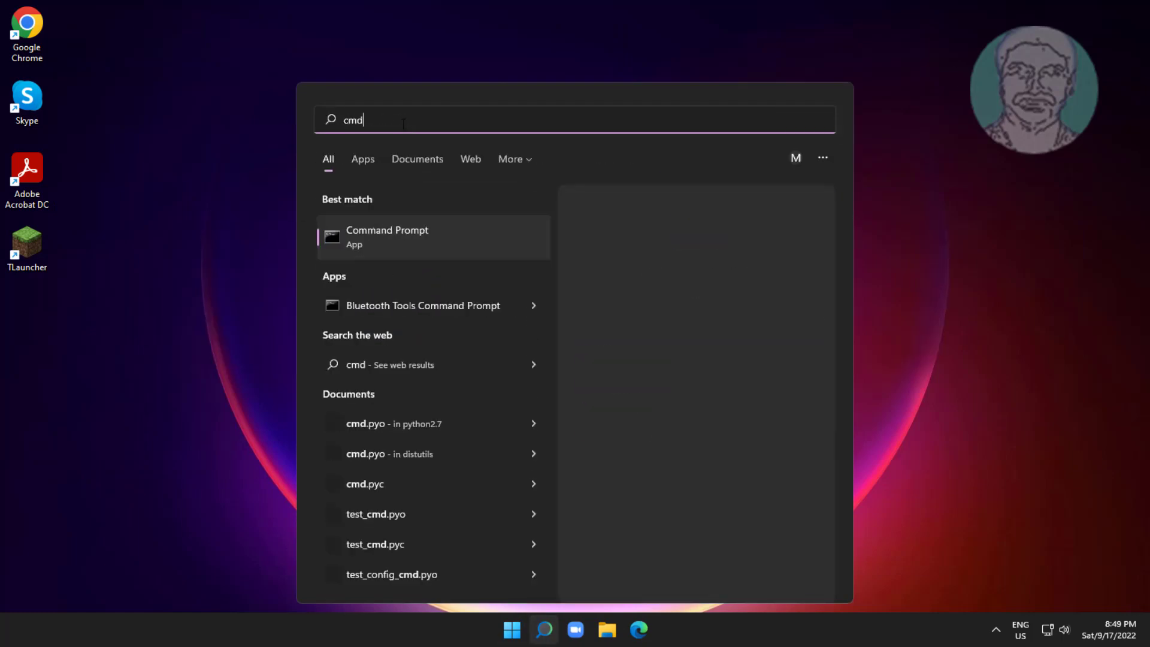
right_click(419, 236)
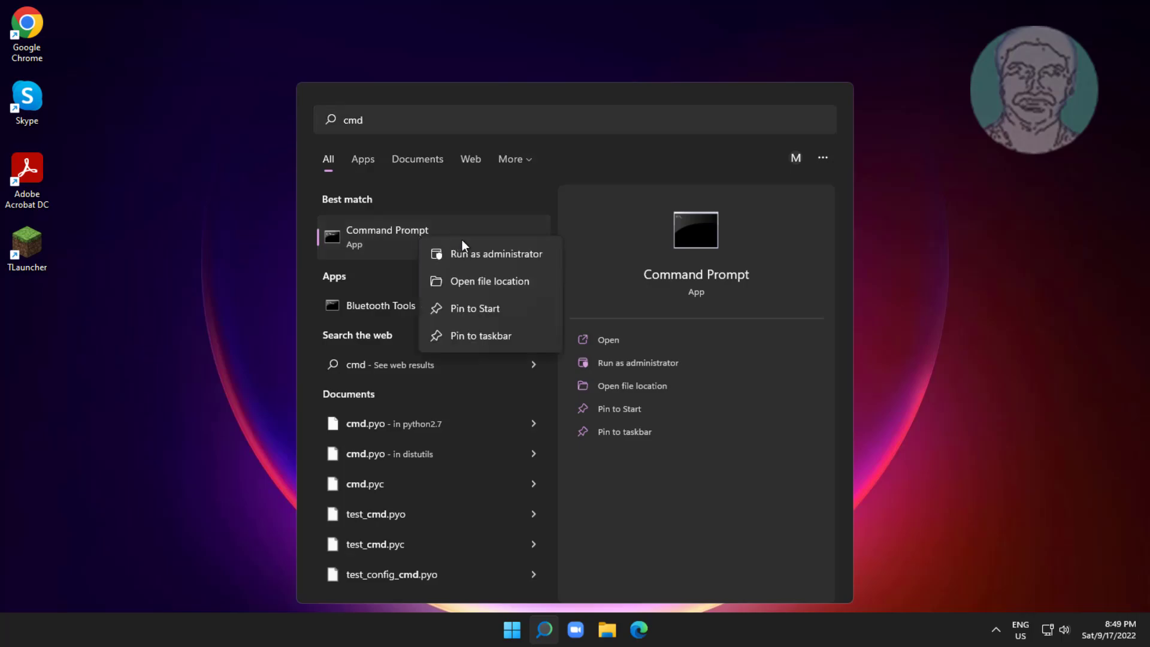
left_click(464, 252)
left_click(484, 426)
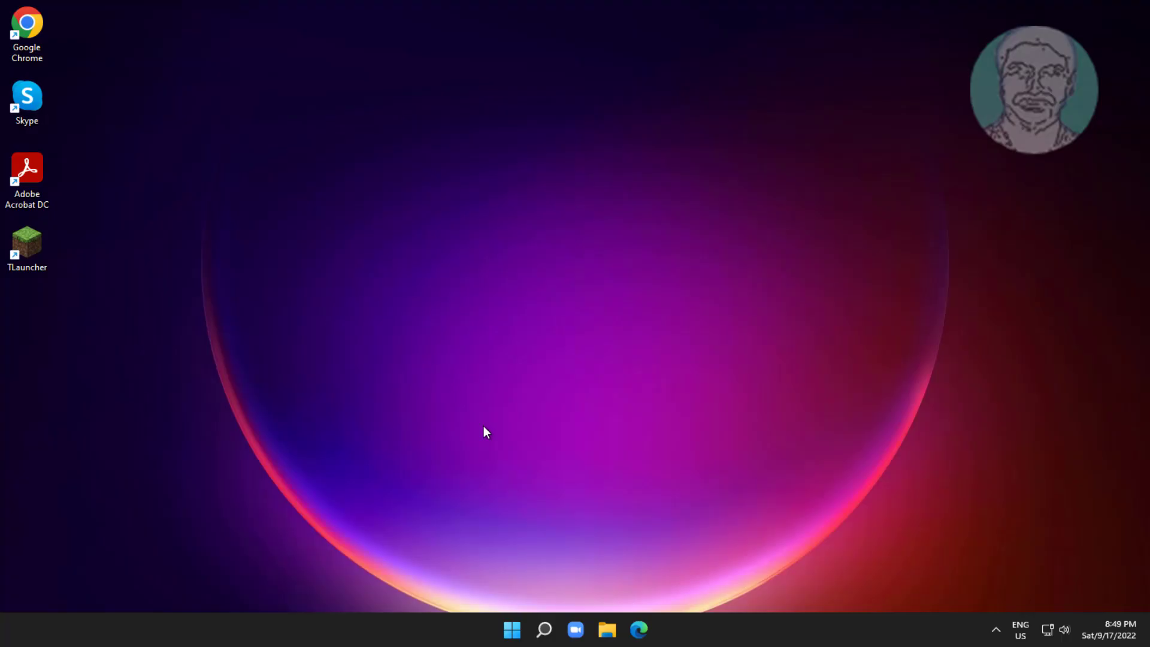
Run sfc /scannow to repair corrupt system files.
type("sfc")
type(" /scan")
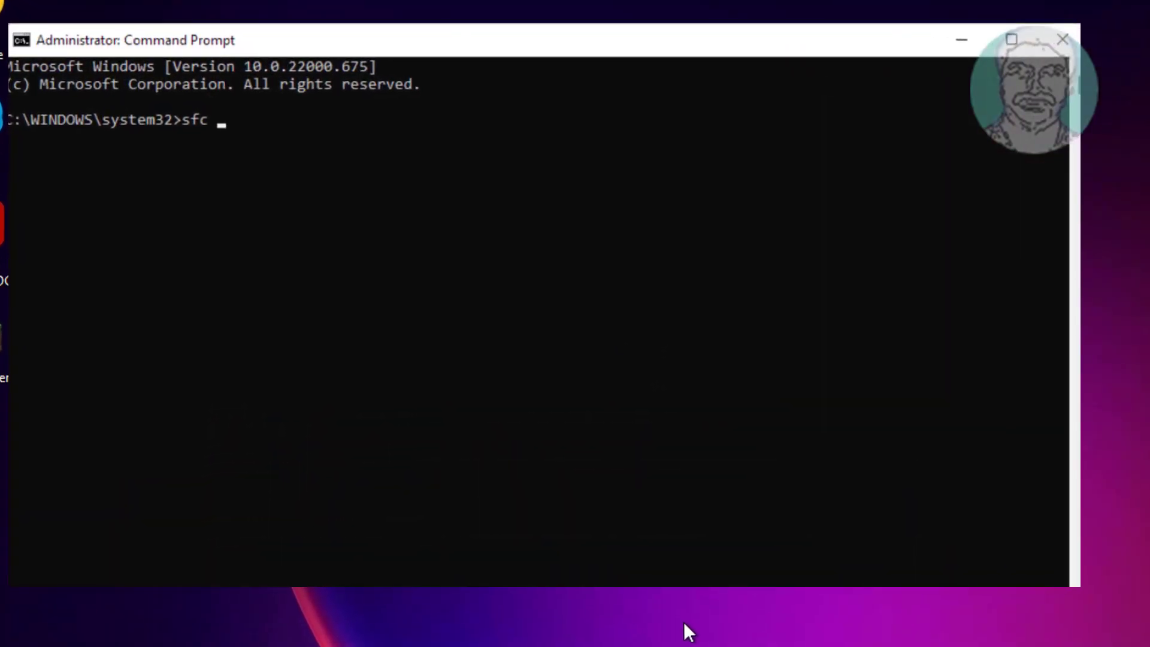
type("now")
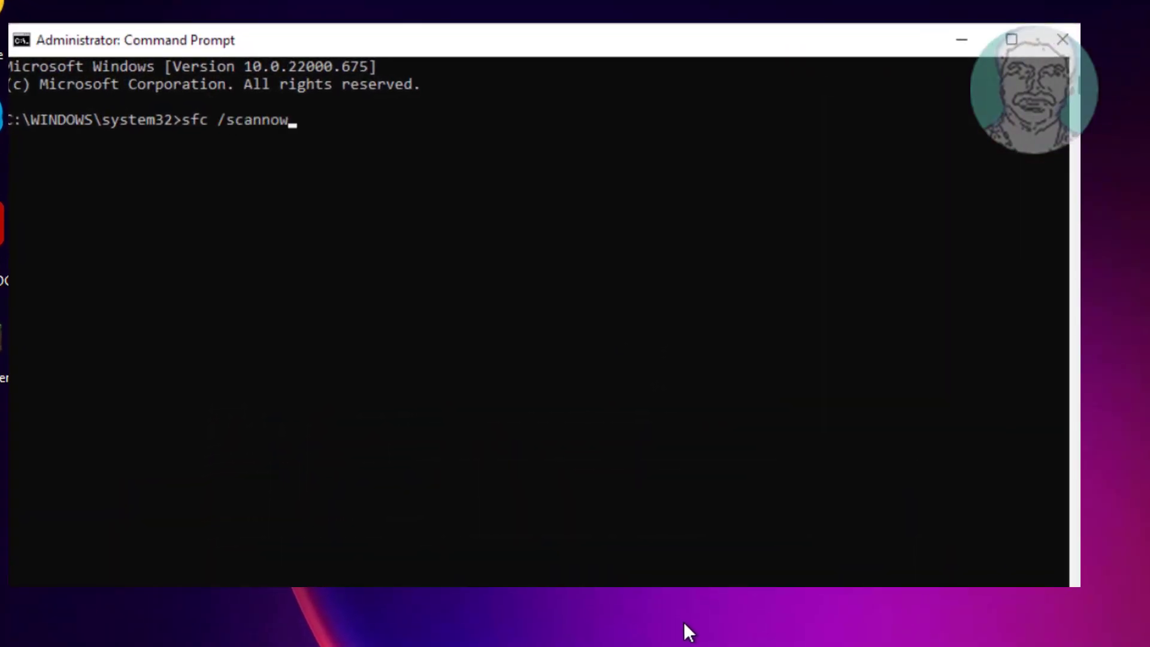
key("Return")
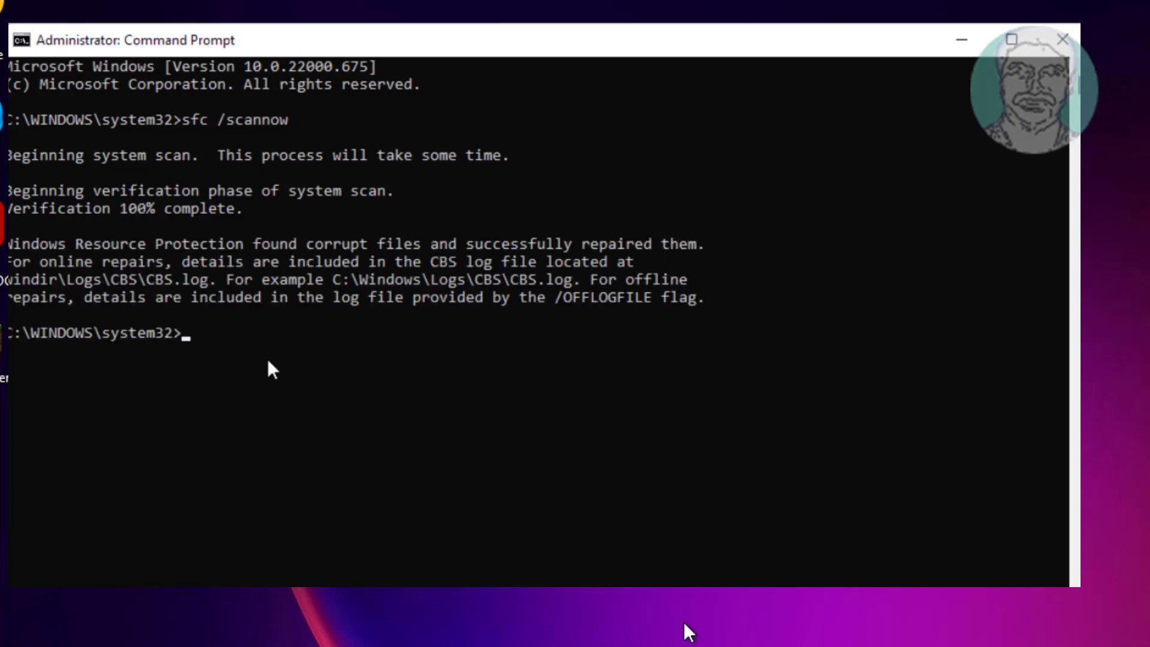
left_click(214, 340)
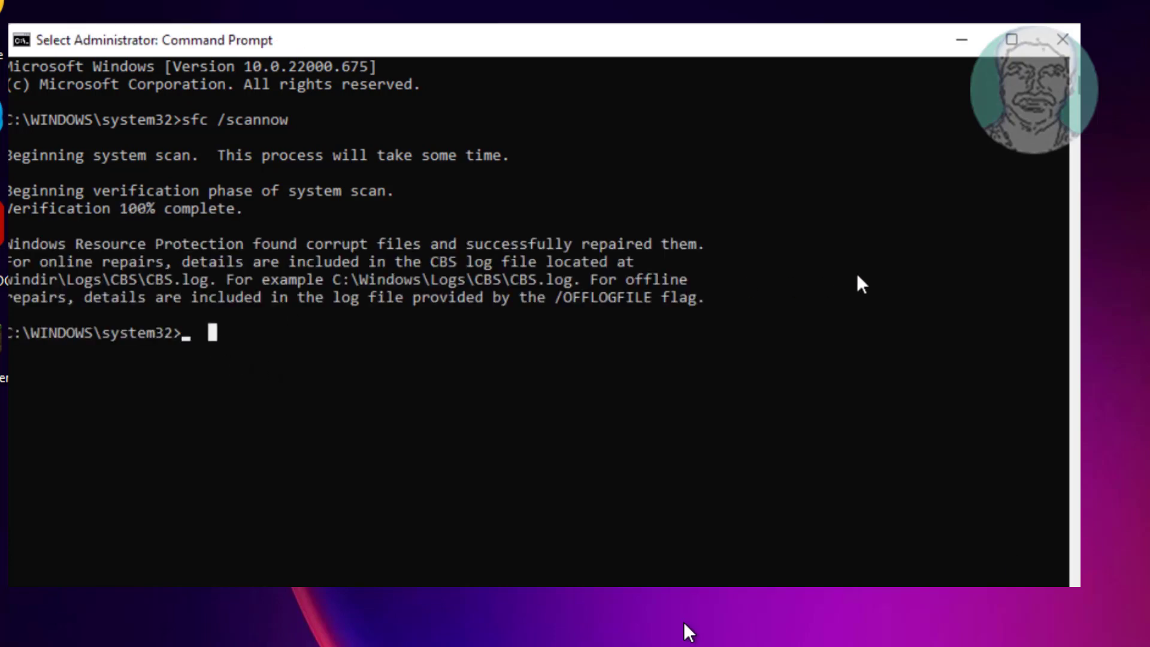
Run dism /online /cleanup-image /restorehealth until the restore completes successfully.
key("Escape")
type("d")
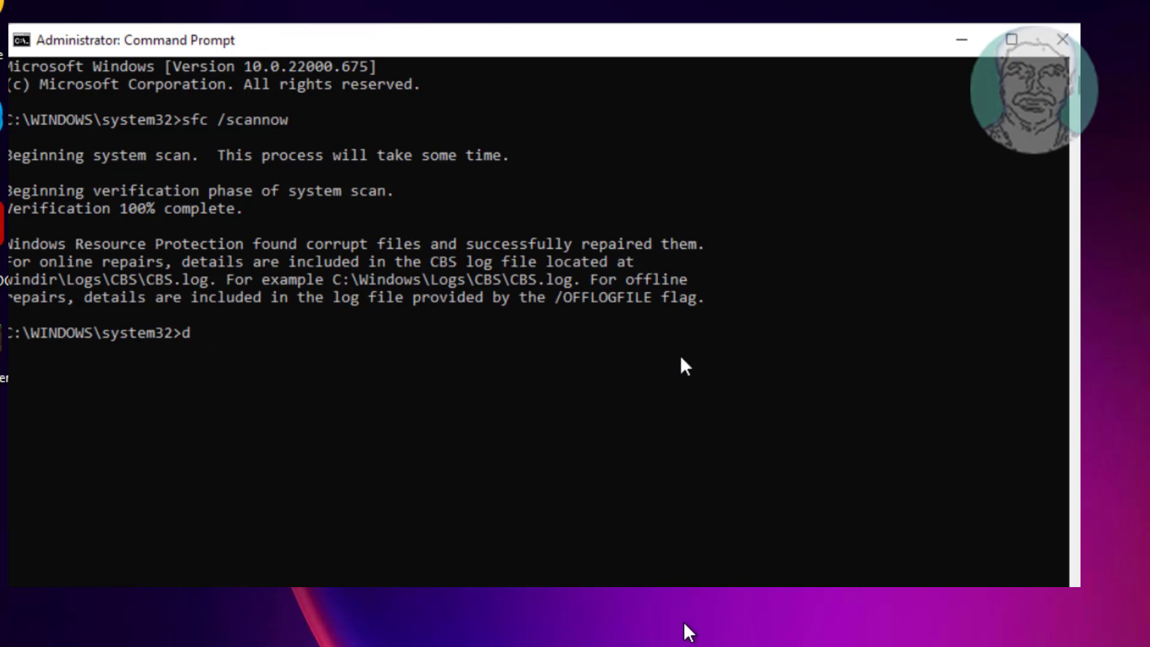
type("ism /online /clea")
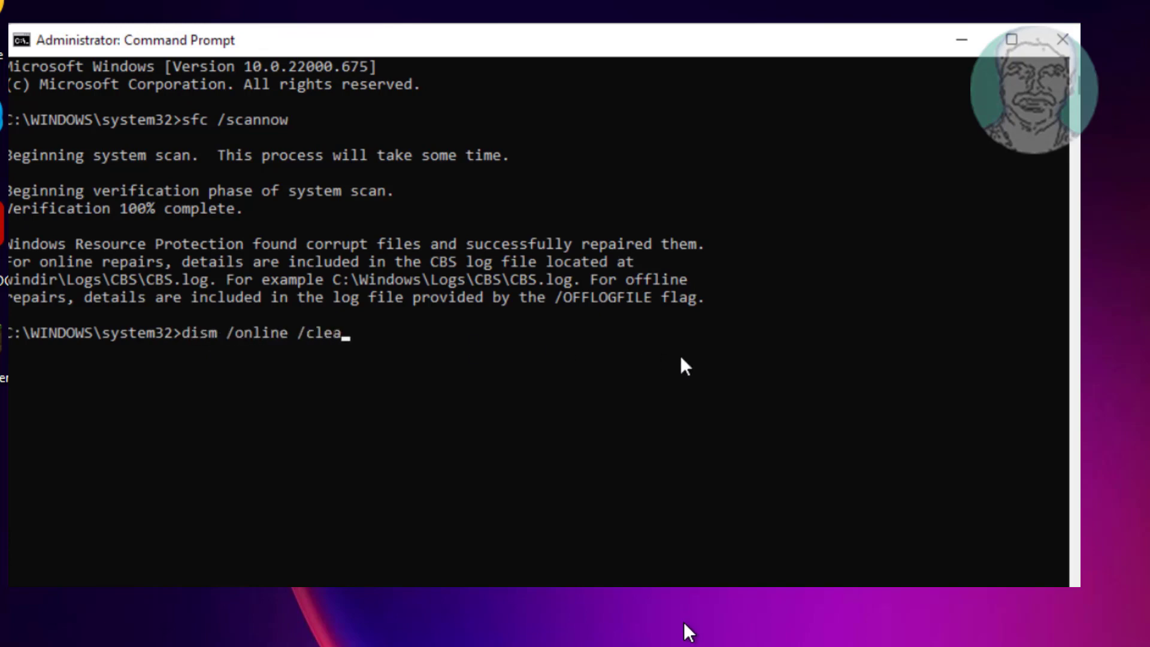
type("nup-image /res")
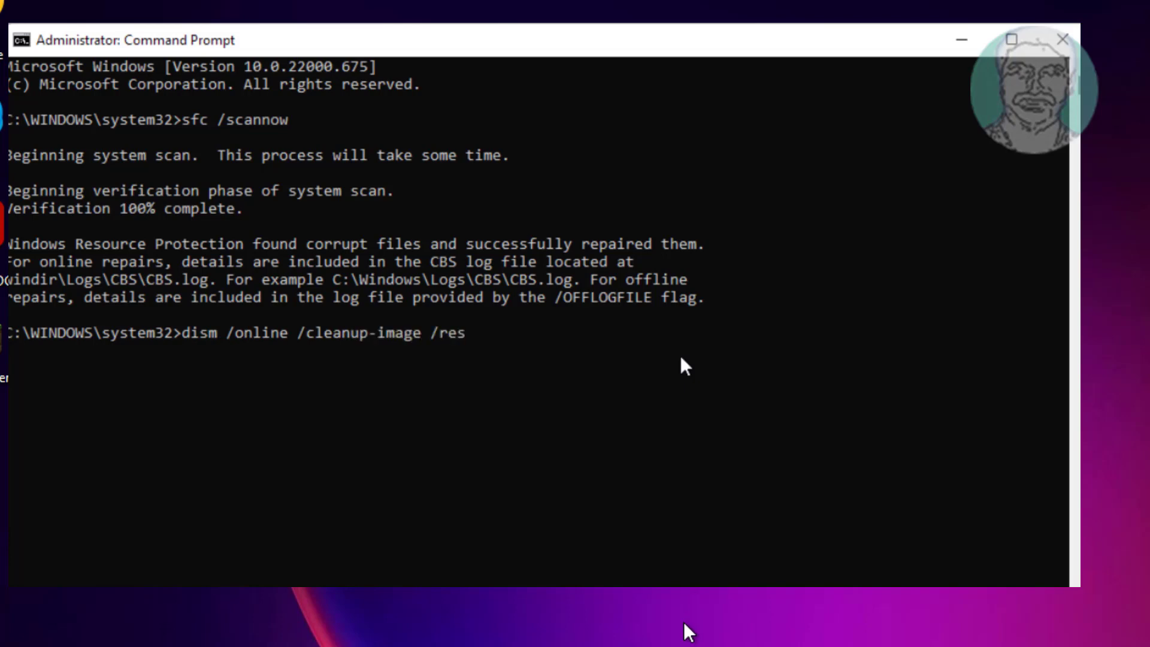
type("torehealth")
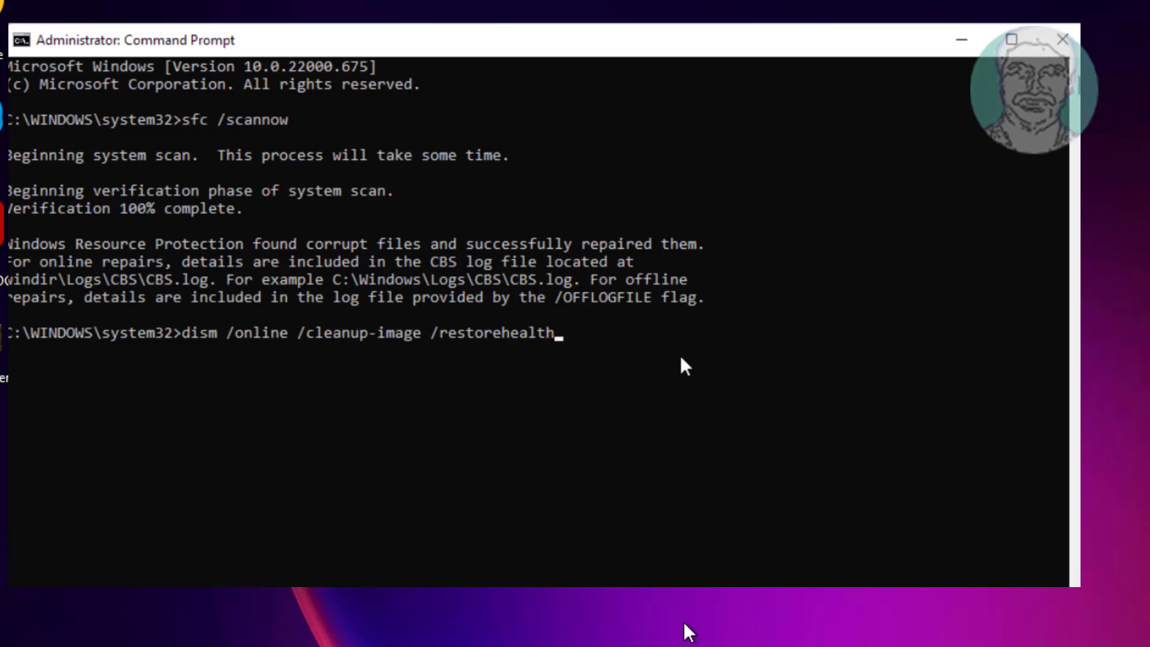
key("Return")
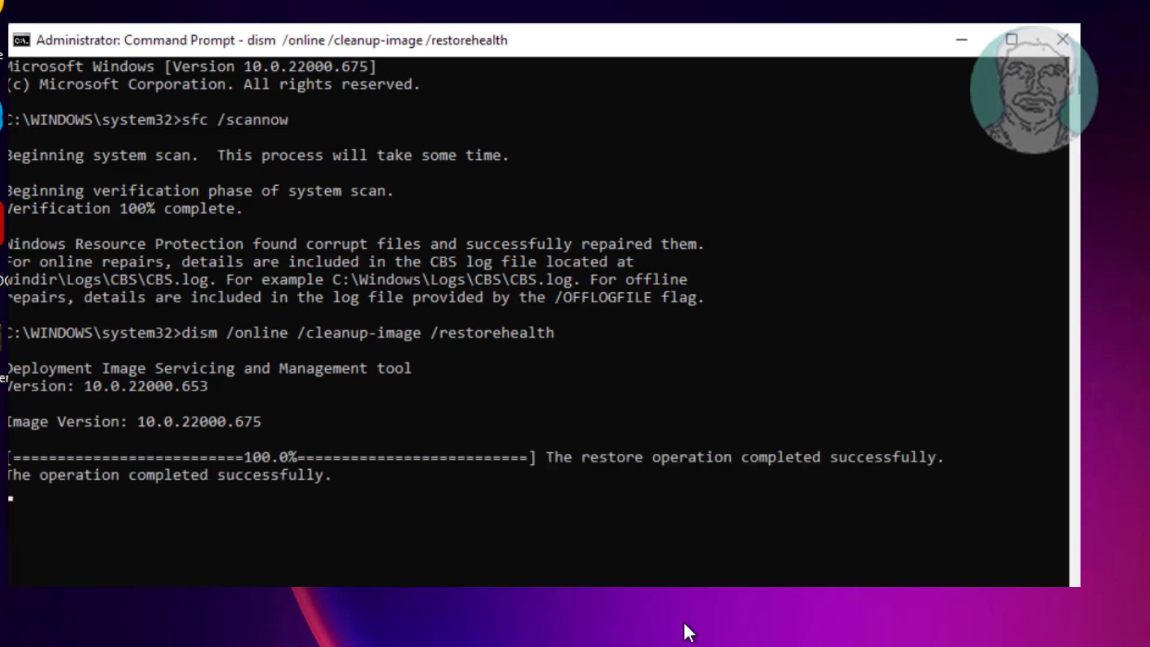
Close Command Prompt with the exit command.
left_click(256, 527)
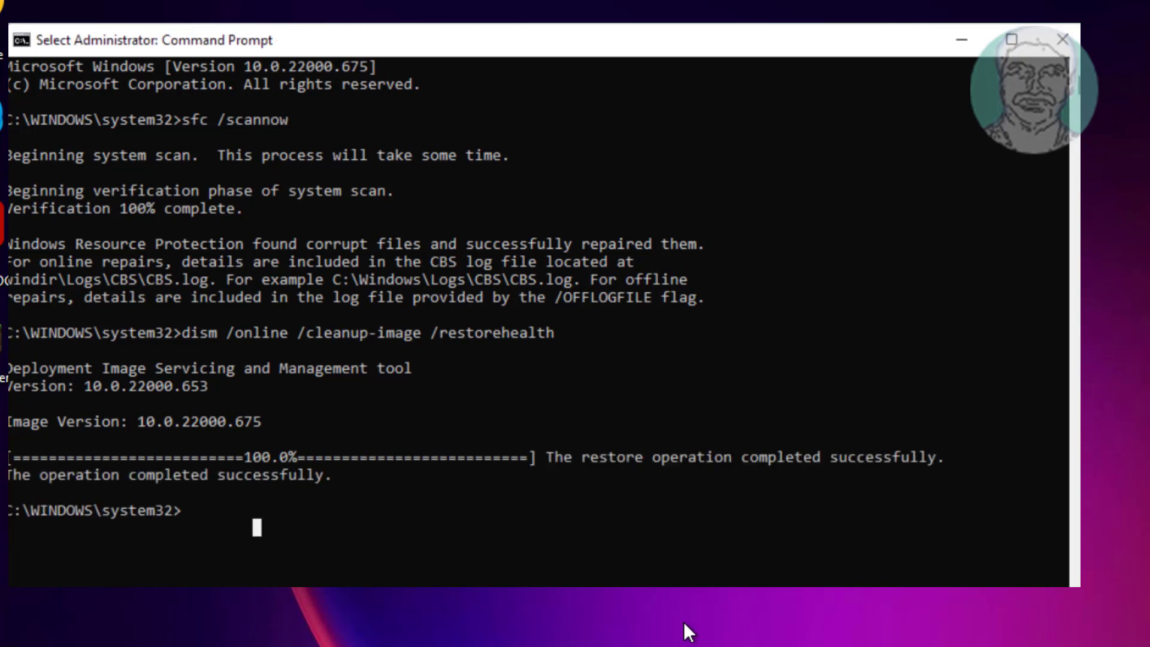
type("exit")
key("Return")
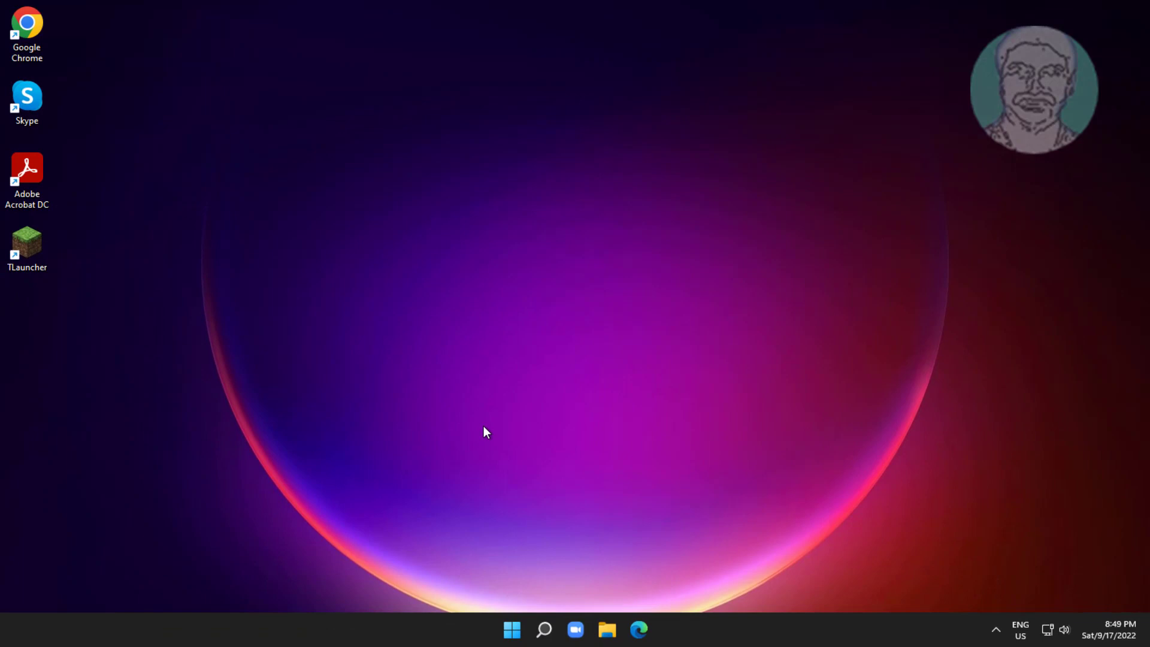
Open the Start menu to reach the power options for a restart.
left_click(522, 628)
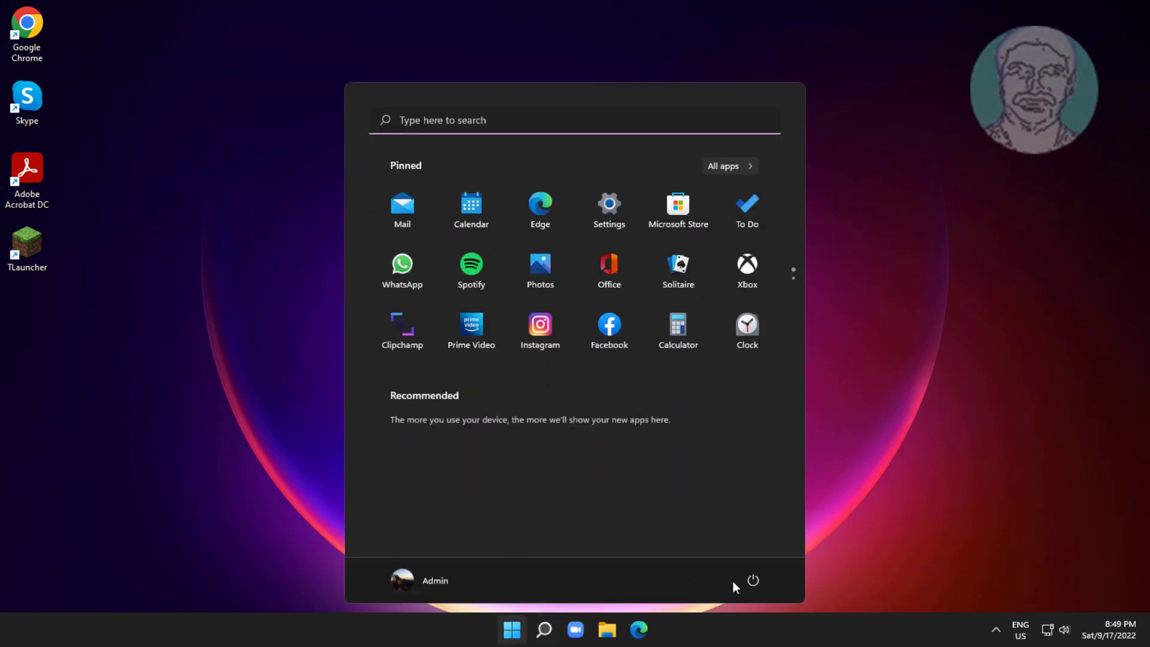